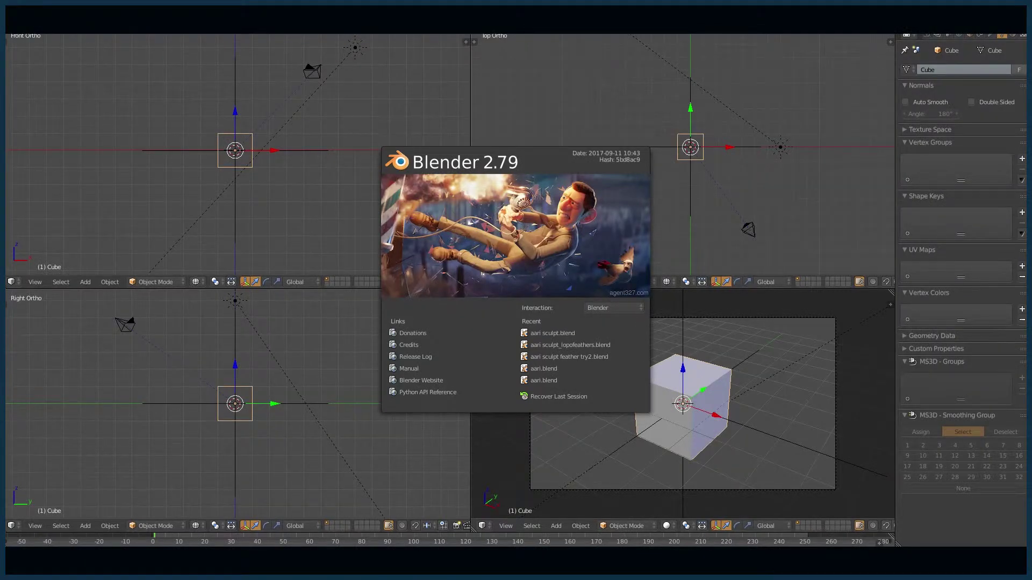
Step: Open the saved gun smoke scene, starting the file search from the recent gfx daily folder
{"action": "left_click", "coordinate": [32, 22]}
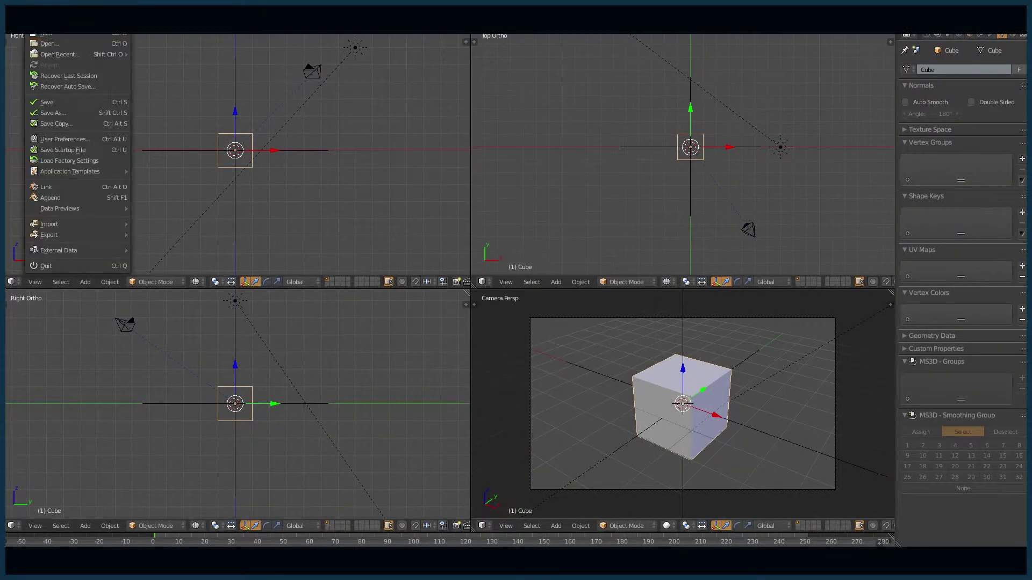
{"action": "left_click", "coordinate": [54, 43]}
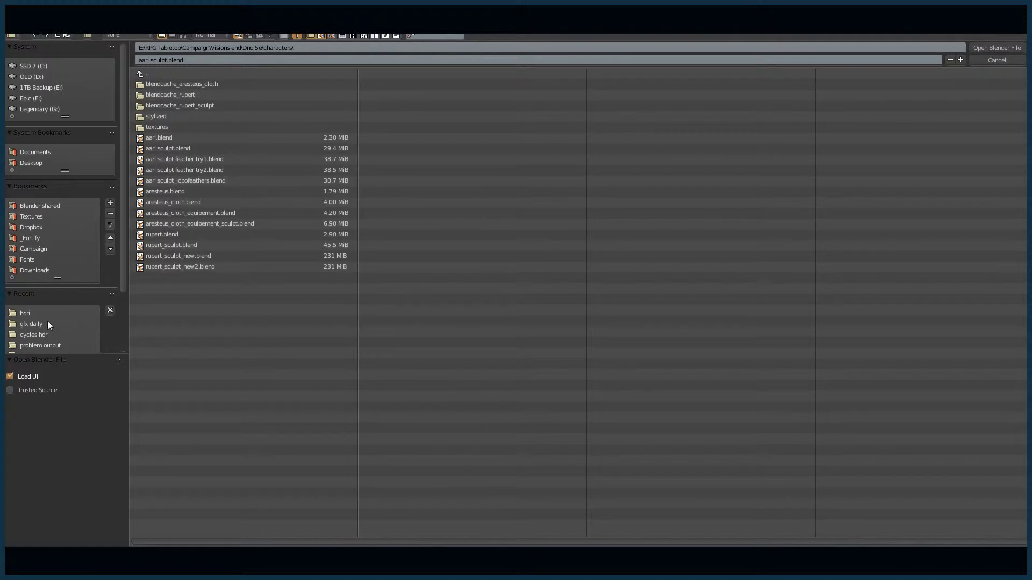
{"action": "left_click", "coordinate": [32, 324]}
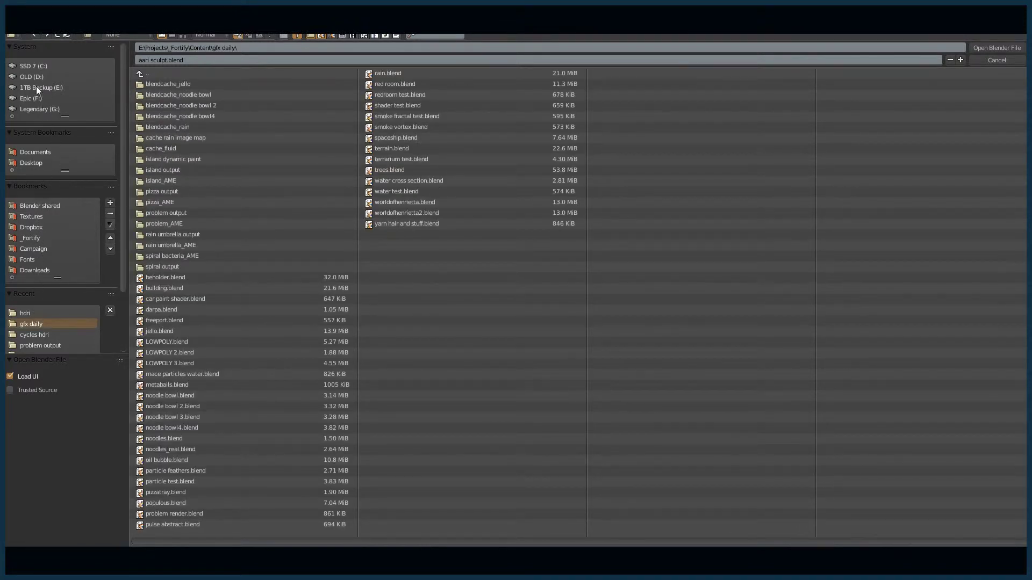
{"action": "scroll", "coordinate": [60, 346], "scroll_direction": "down", "scroll_amount": 3}
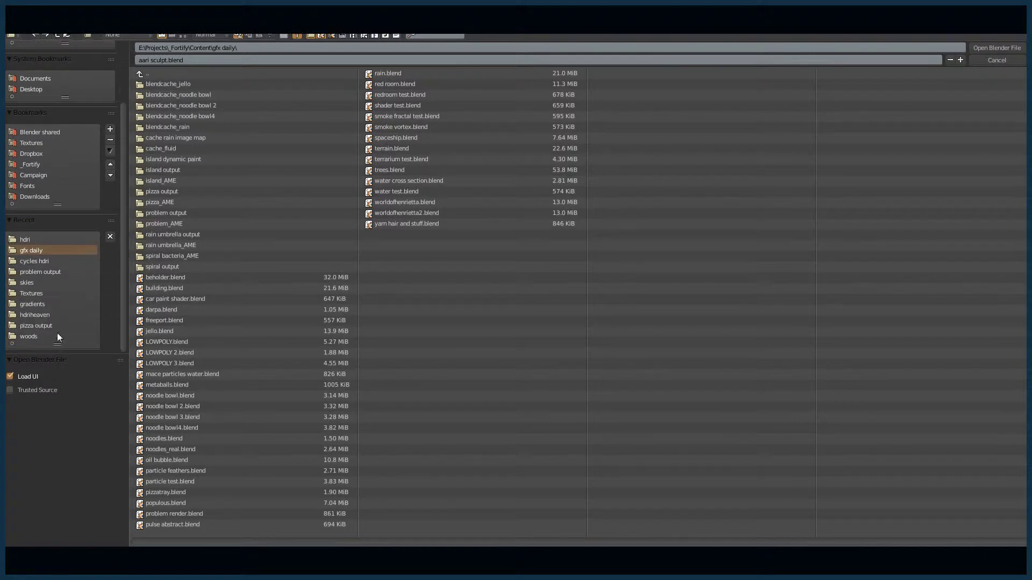
{"action": "left_click", "coordinate": [152, 76]}
{"action": "left_click", "coordinate": [162, 85]}
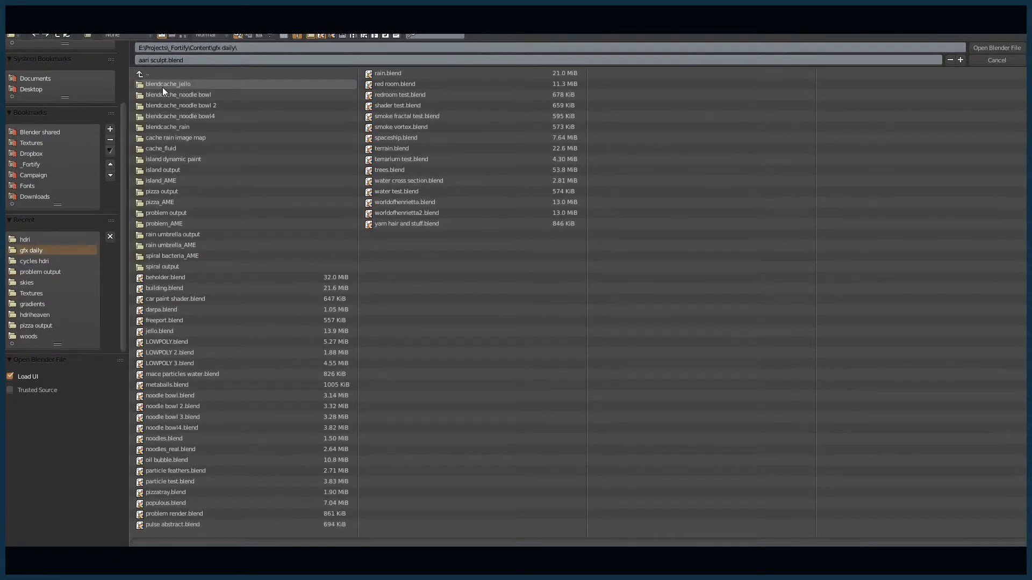
{"action": "left_click", "coordinate": [155, 73]}
{"action": "left_click", "coordinate": [156, 74]}
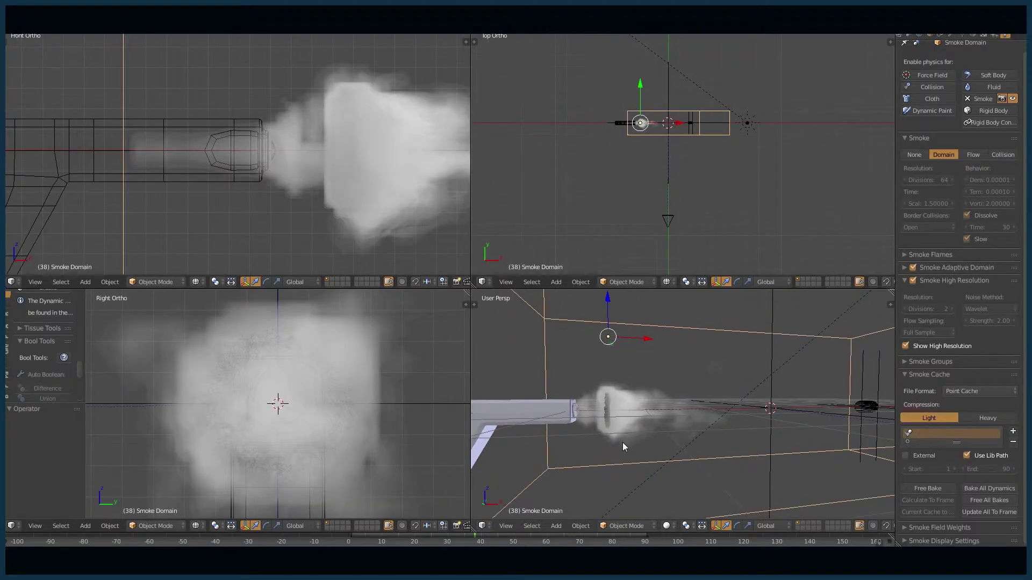
Step: Preview the gun's smoke in rendered shading, also at frame 22, and return the perspective view to solid shading
{"action": "middle_click_drag", "start_coordinate": [623, 442], "coordinate": [680, 456]}
{"action": "middle_click_drag", "start_coordinate": [597, 424], "coordinate": [642, 425]}
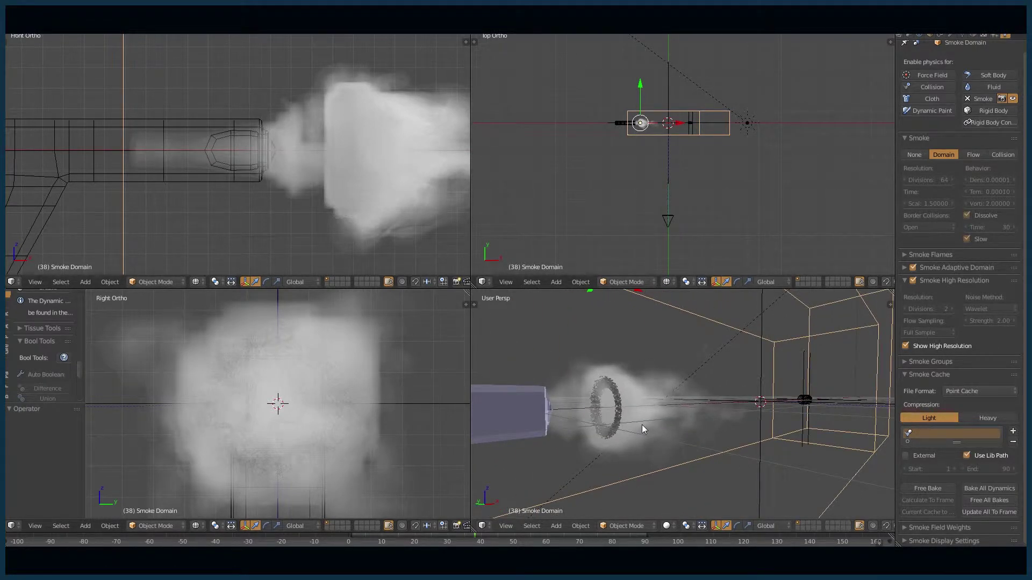
{"action": "left_click", "coordinate": [666, 526]}
{"action": "left_click", "coordinate": [687, 456]}
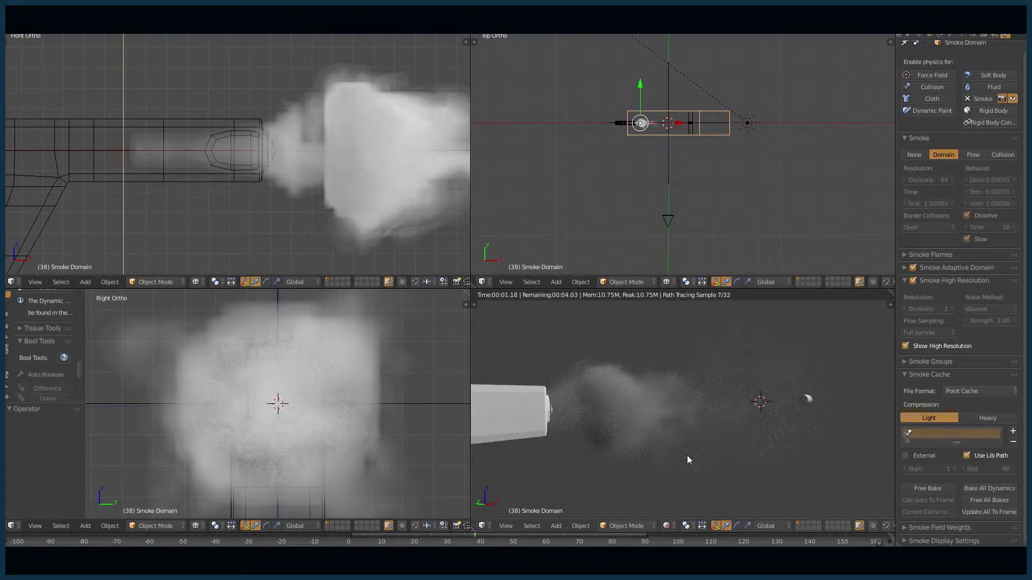
{"action": "mouse_move", "coordinate": [686, 454]}
{"action": "middle_mouse_down"}
{"action": "mouse_move", "coordinate": [650, 416]}
{"action": "mouse_move", "coordinate": [681, 381]}
{"action": "mouse_move", "coordinate": [667, 409]}
{"action": "mouse_move", "coordinate": [688, 408]}
{"action": "middle_mouse_up"}
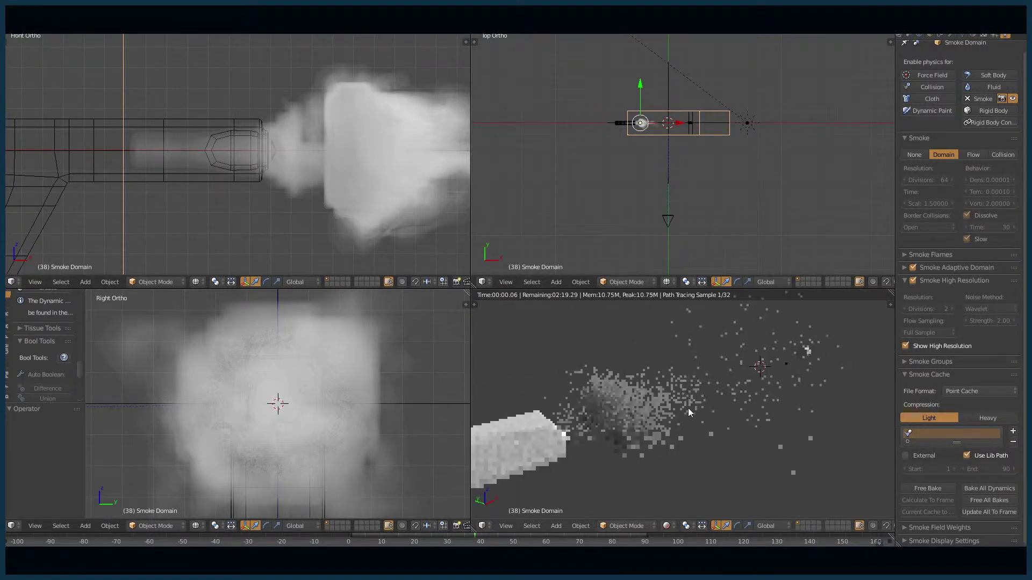
{"action": "left_click", "coordinate": [422, 535]}
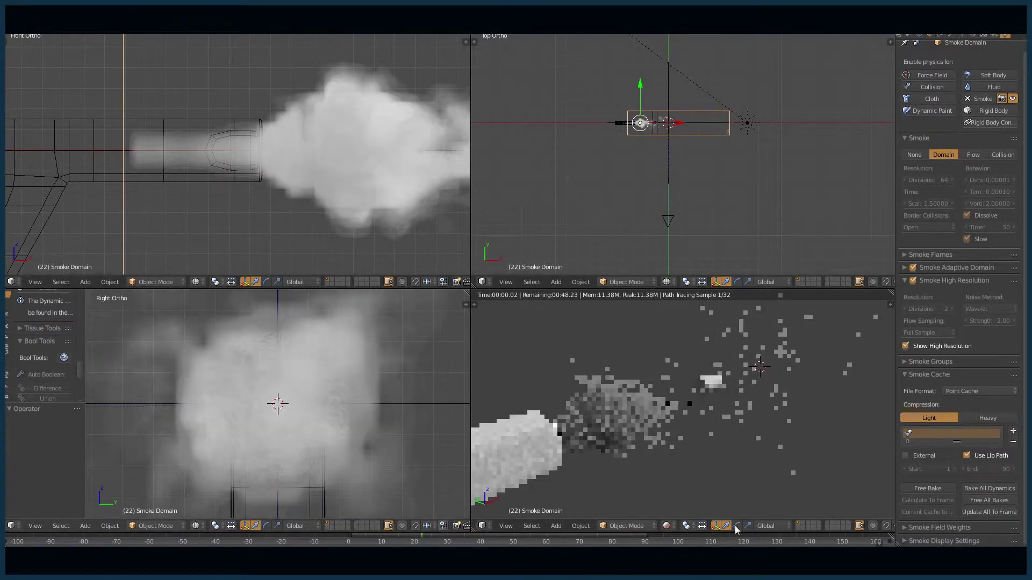
{"action": "left_click", "coordinate": [667, 525]}
{"action": "left_click", "coordinate": [691, 491]}
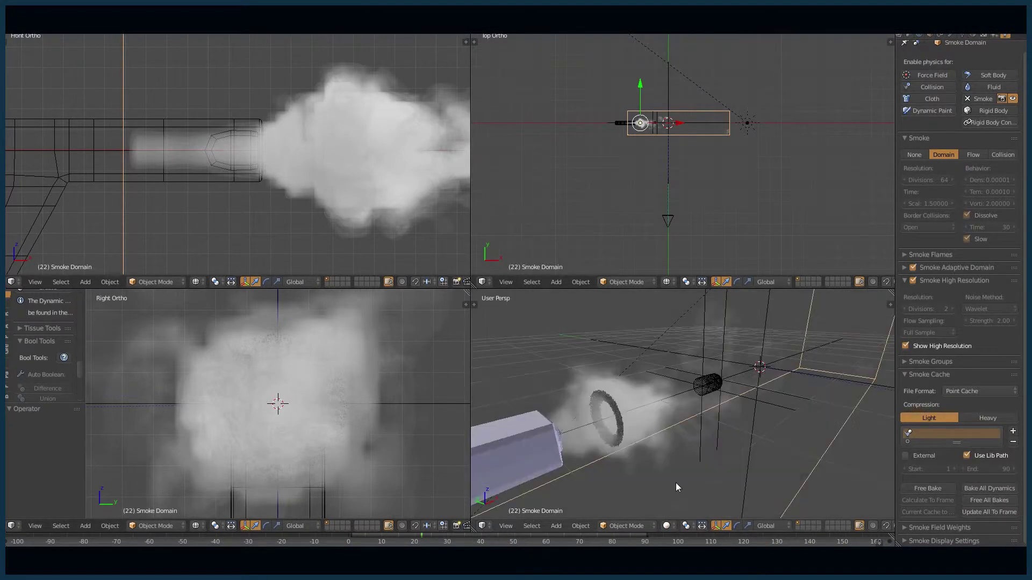
Step: Rewind the timeline to frame 0 and play the smoke animation with the whole gun in view
{"action": "left_click", "coordinate": [404, 536]}
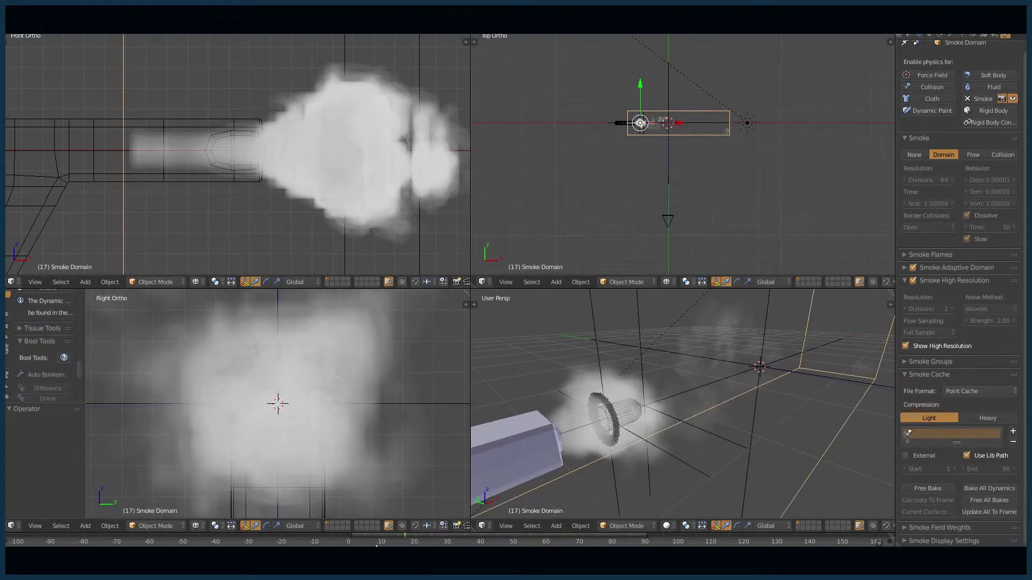
{"action": "left_click_drag", "start_coordinate": [377, 538], "coordinate": [348, 537]}
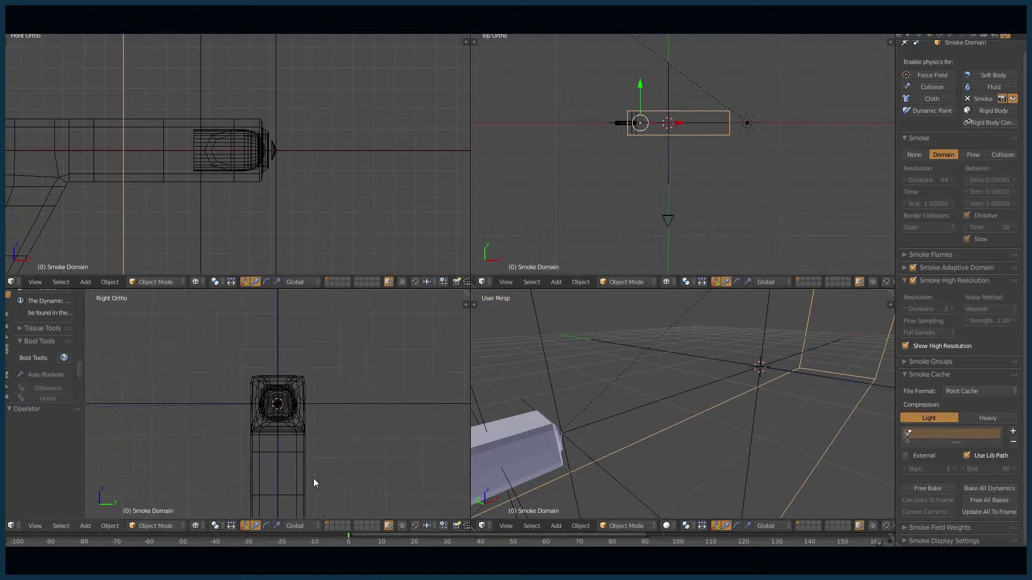
{"action": "scroll", "coordinate": [314, 483], "scroll_direction": "down", "scroll_amount": 1}
{"action": "middle_click_drag", "start_coordinate": [591, 430], "coordinate": [652, 410]}
{"action": "scroll", "coordinate": [652, 410], "scroll_direction": "down", "scroll_amount": 2}
{"action": "key", "text": "alt+a"}
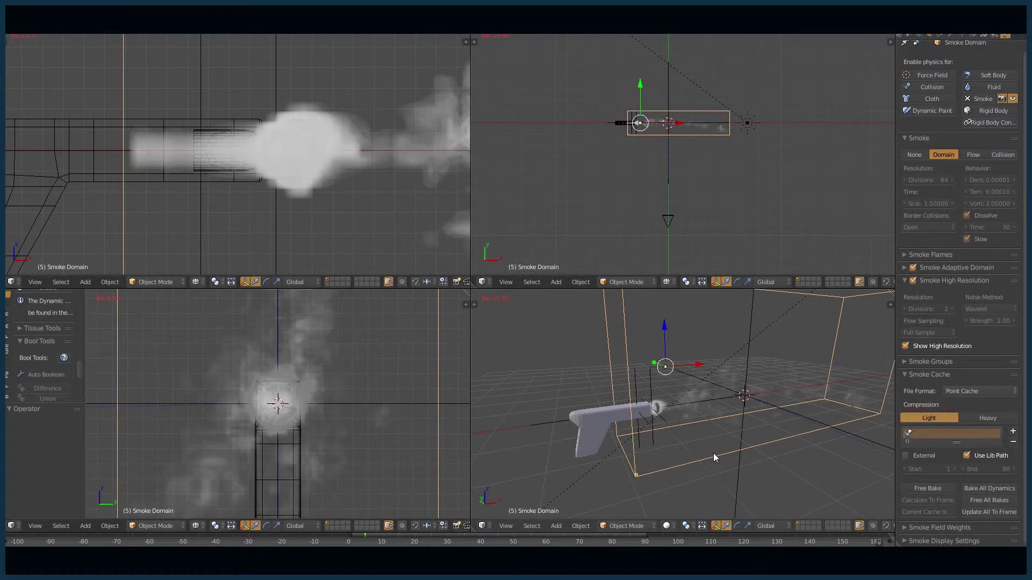
{"action": "key", "text": "Escape"}
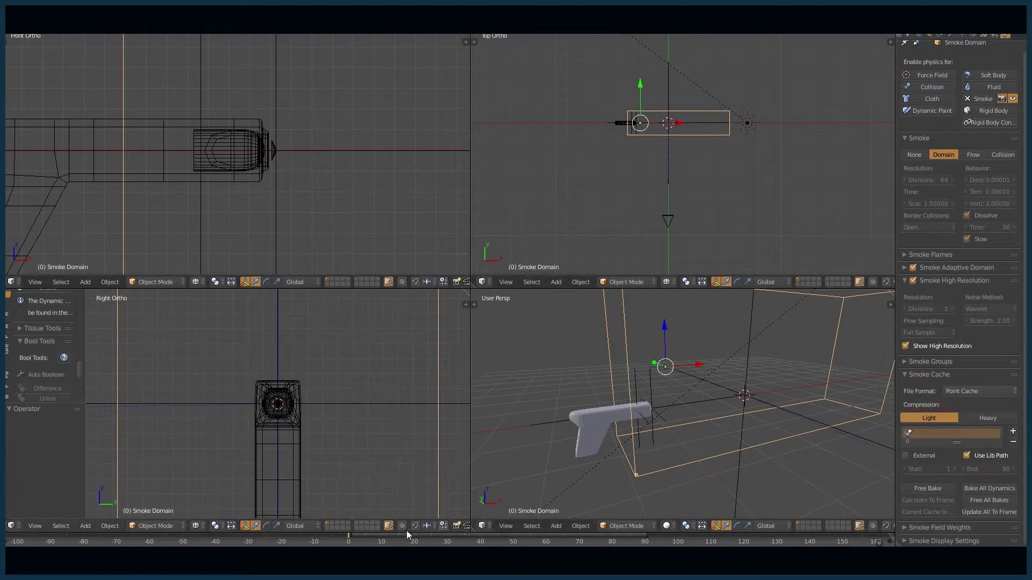
Step: Move to frame 23 and select the gun to examine its smoke collision settings
{"action": "left_click_drag", "start_coordinate": [408, 534], "coordinate": [425, 545]}
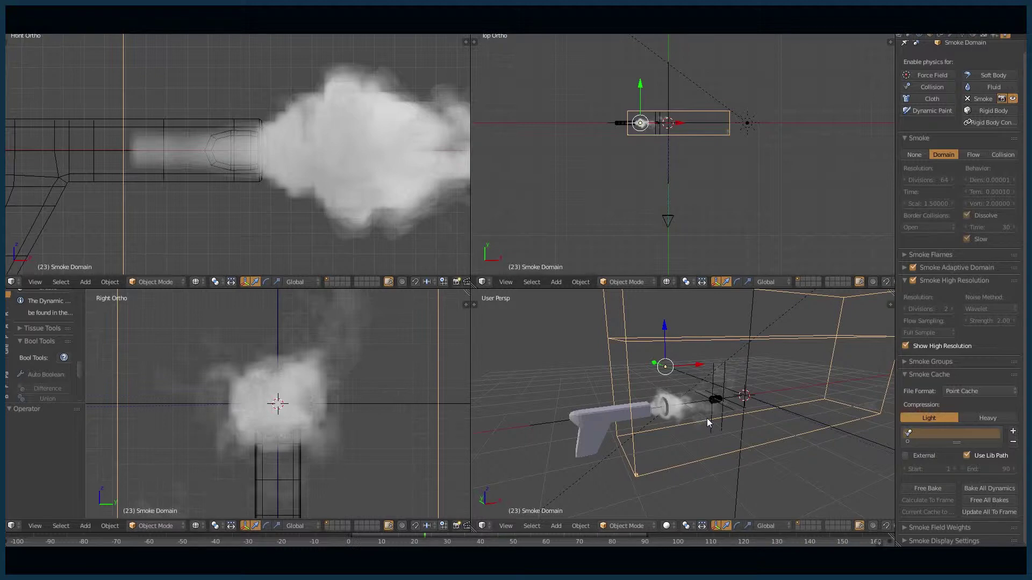
{"action": "right_click", "coordinate": [611, 407]}
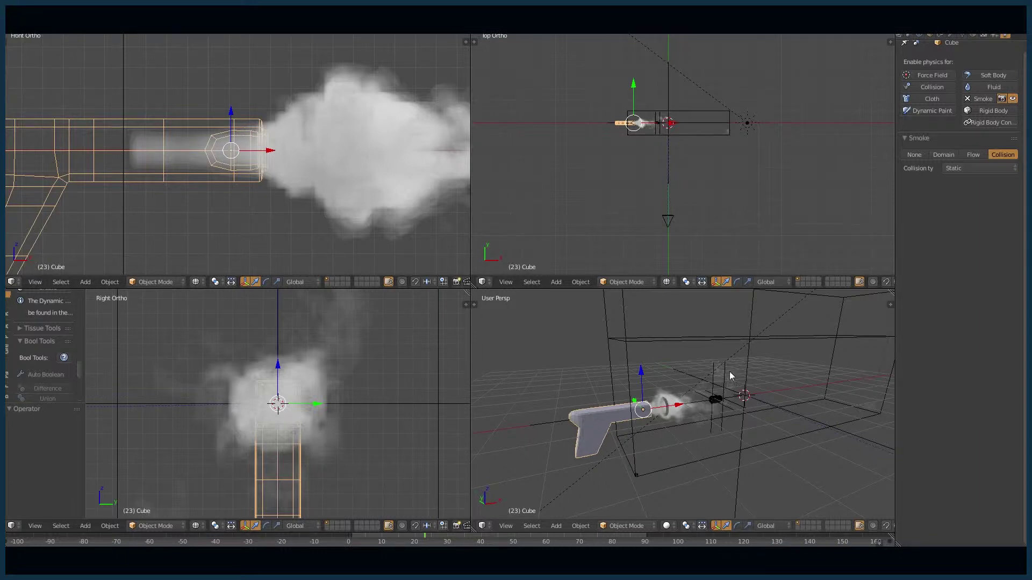
{"action": "middle_click_drag", "start_coordinate": [730, 372], "coordinate": [701, 373]}
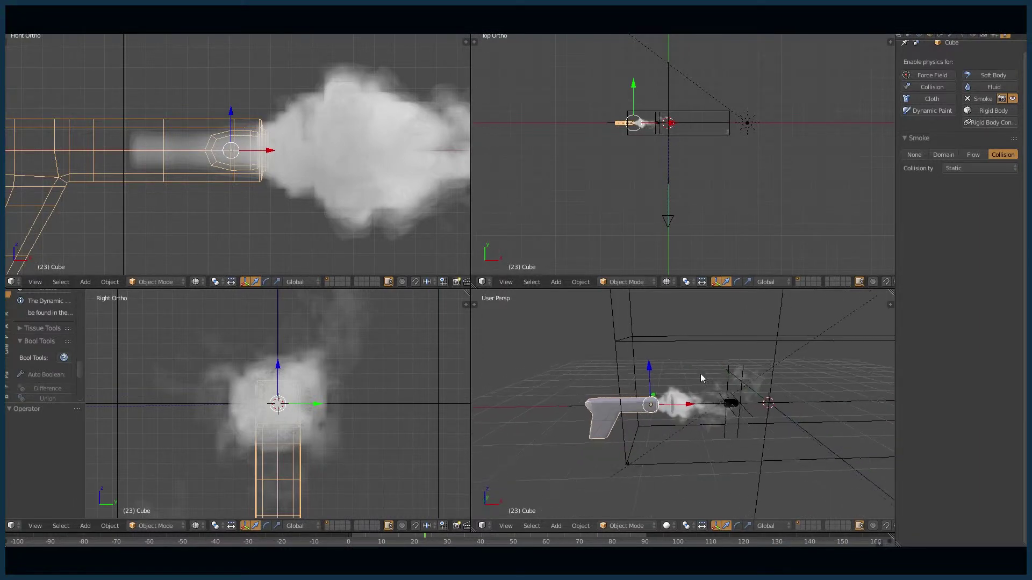
Step: Select the smoke domain and examine how its box encloses the muzzle and smoke in the perspective and front views
{"action": "right_click", "coordinate": [685, 340]}
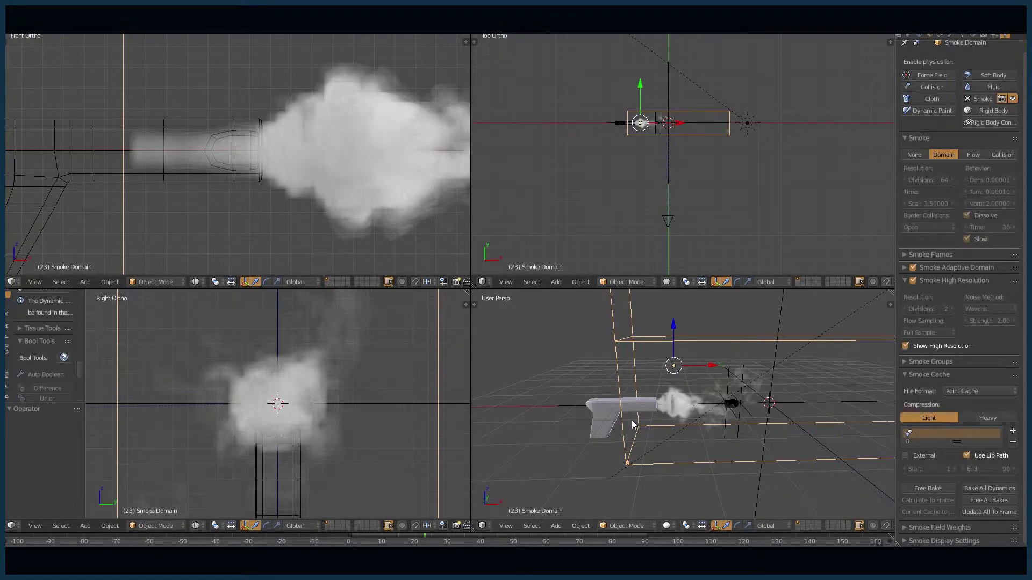
{"action": "middle_click_drag", "start_coordinate": [746, 415], "coordinate": [704, 421]}
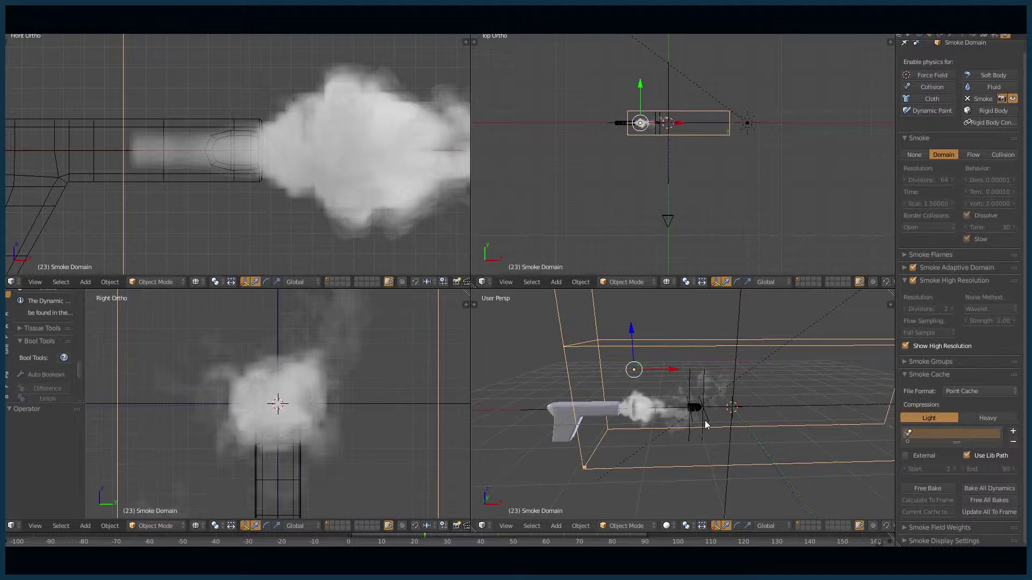
{"action": "middle_click_drag", "start_coordinate": [599, 449], "coordinate": [659, 446]}
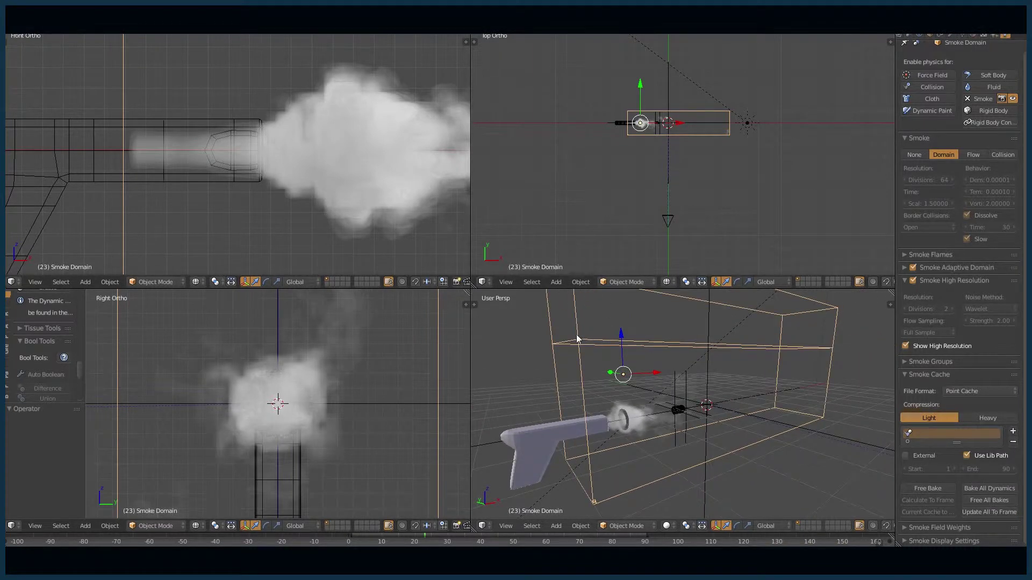
{"action": "scroll", "coordinate": [325, 160], "scroll_direction": "down", "scroll_amount": 5}
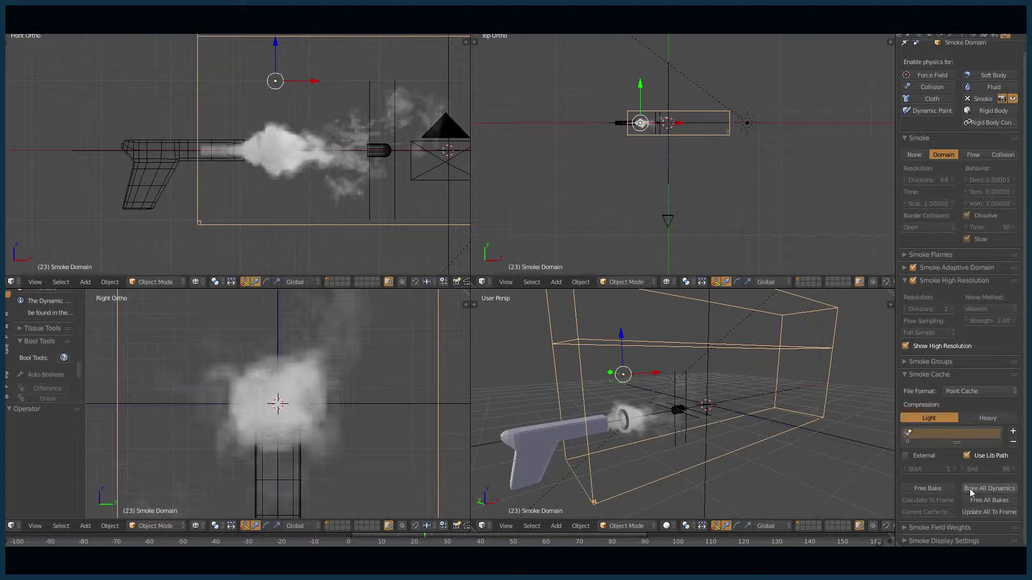
Step: Expand the domain's Smoke Display Settings and Smoke Field Weights and look through their options
{"action": "left_click", "coordinate": [946, 542]}
{"action": "left_click", "coordinate": [946, 529]}
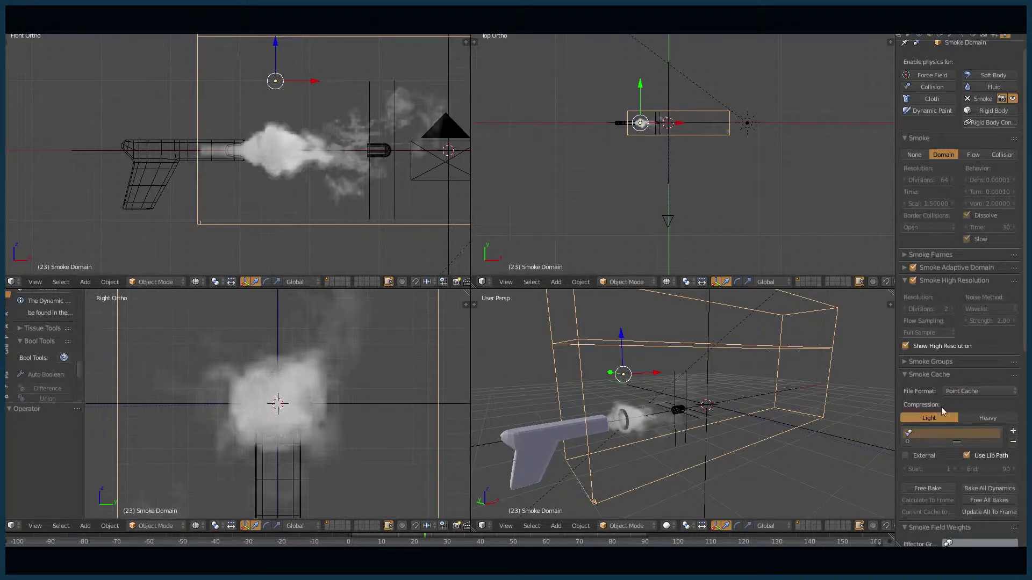
{"action": "scroll", "coordinate": [940, 407], "scroll_direction": "down", "scroll_amount": 10}
{"action": "scroll", "coordinate": [941, 411], "scroll_direction": "down", "scroll_amount": 4}
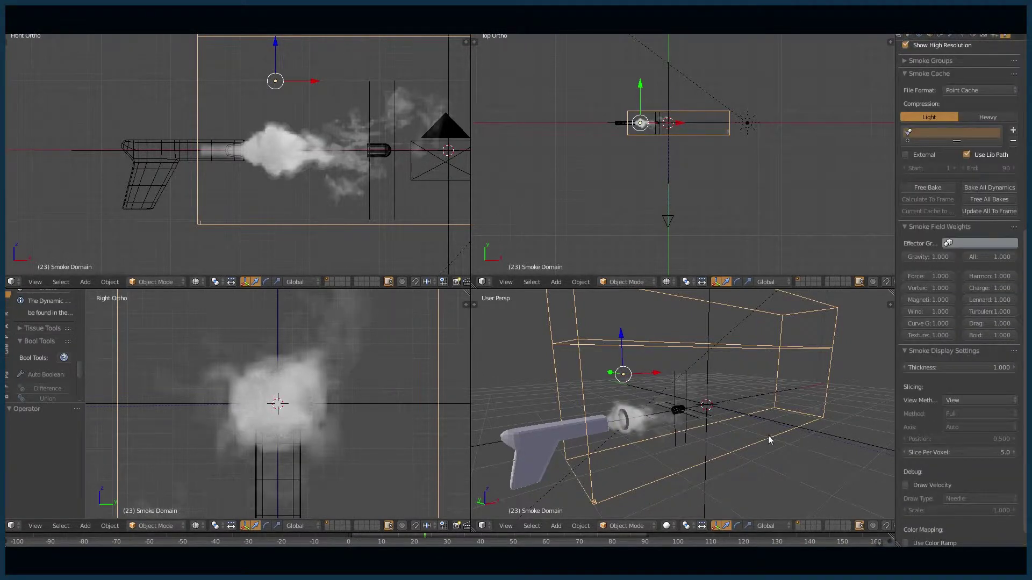
{"action": "middle_click_drag", "start_coordinate": [705, 400], "coordinate": [702, 409]}
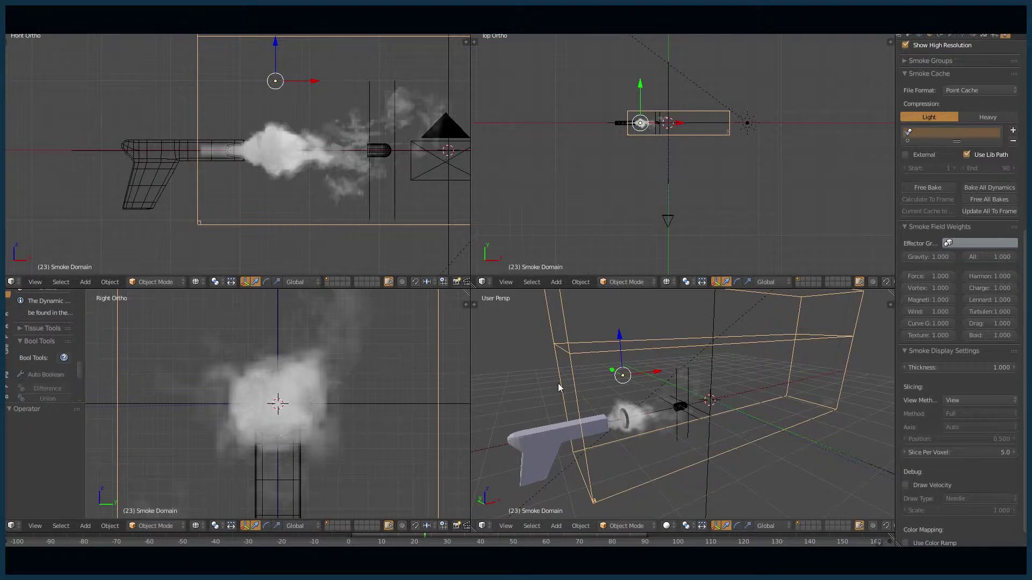
Step: Select the bullet in front of the muzzle and examine it with the gun and smoke from several angles
{"action": "right_click", "coordinate": [684, 408]}
{"action": "right_click", "coordinate": [684, 409]}
{"action": "right_click", "coordinate": [684, 408]}
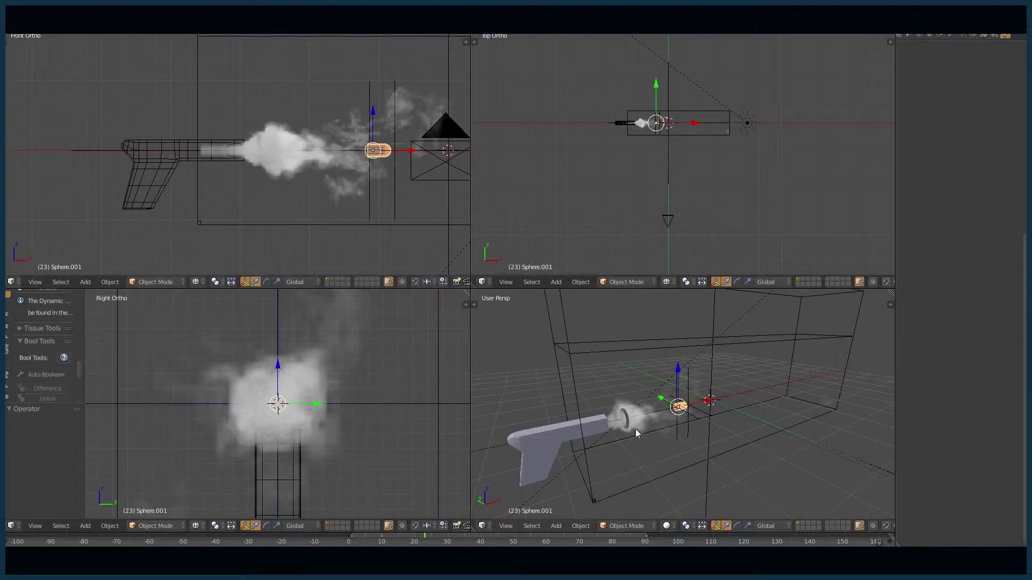
{"action": "middle_click_drag", "start_coordinate": [659, 420], "coordinate": [553, 427]}
{"action": "scroll", "coordinate": [636, 444], "scroll_direction": "up", "scroll_amount": 3}
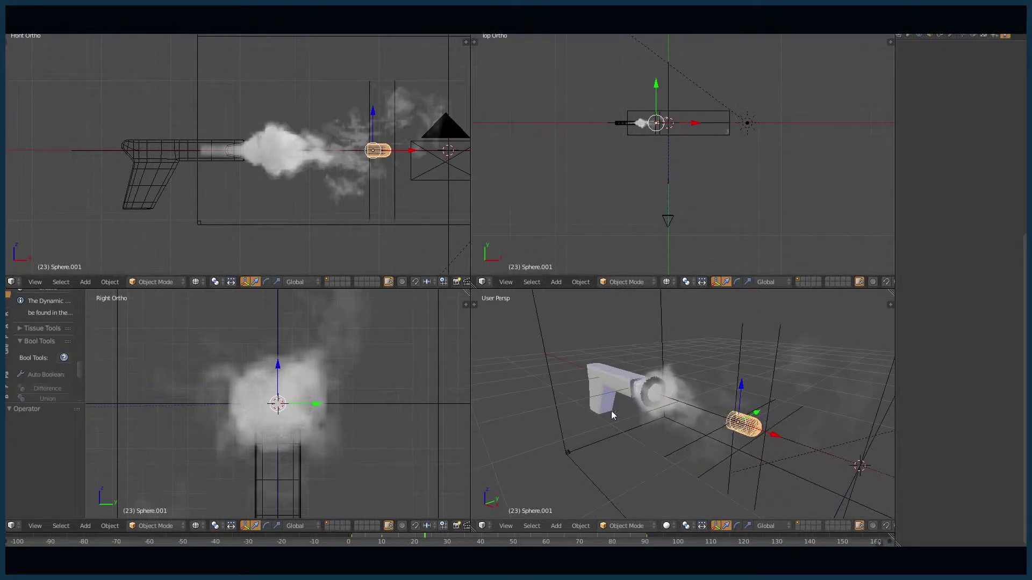
{"action": "scroll", "coordinate": [615, 401], "scroll_direction": "down", "scroll_amount": 2}
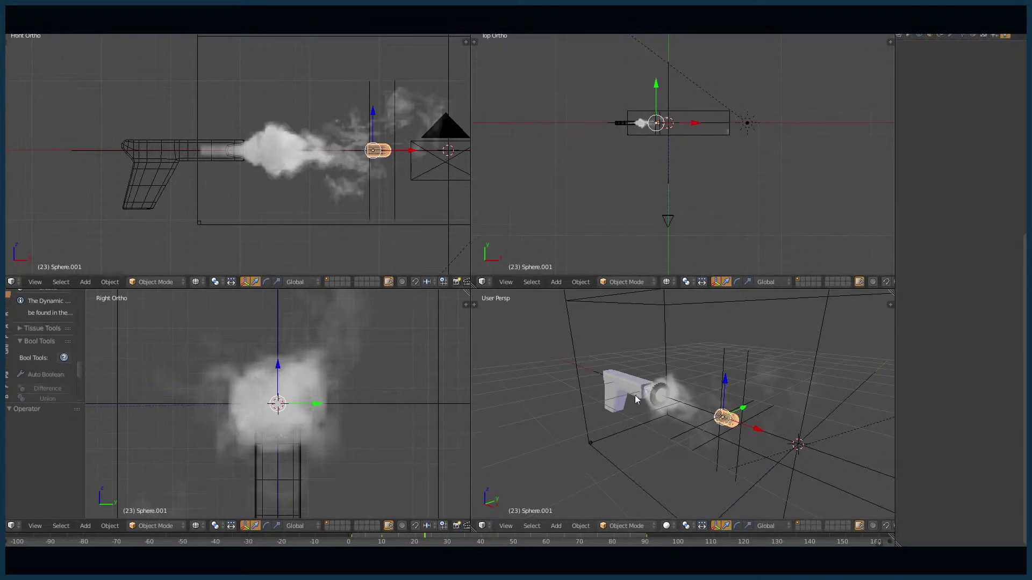
{"action": "scroll", "coordinate": [637, 401], "scroll_direction": "up", "scroll_amount": 5}
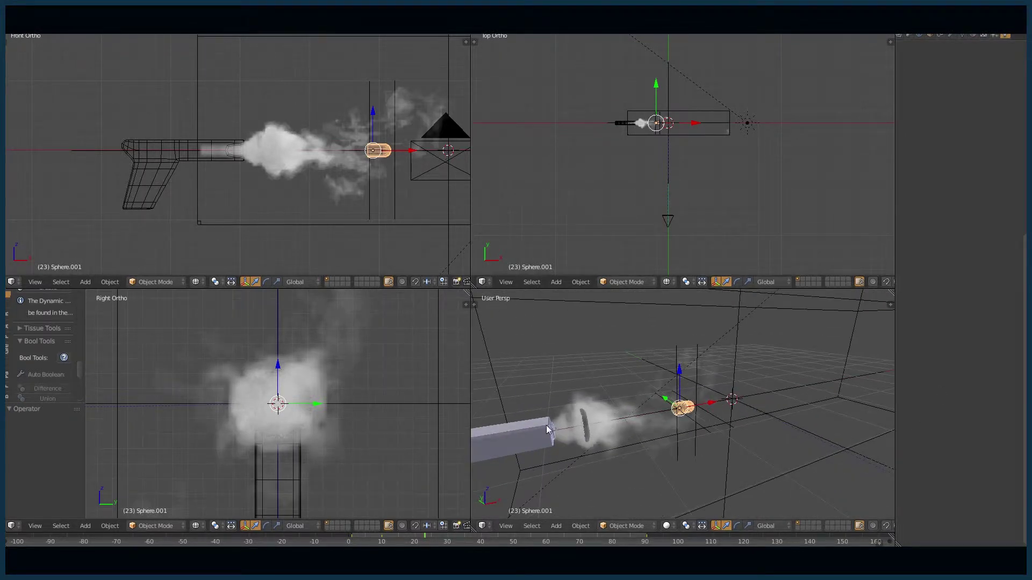
{"action": "middle_click_drag", "start_coordinate": [570, 438], "coordinate": [710, 386]}
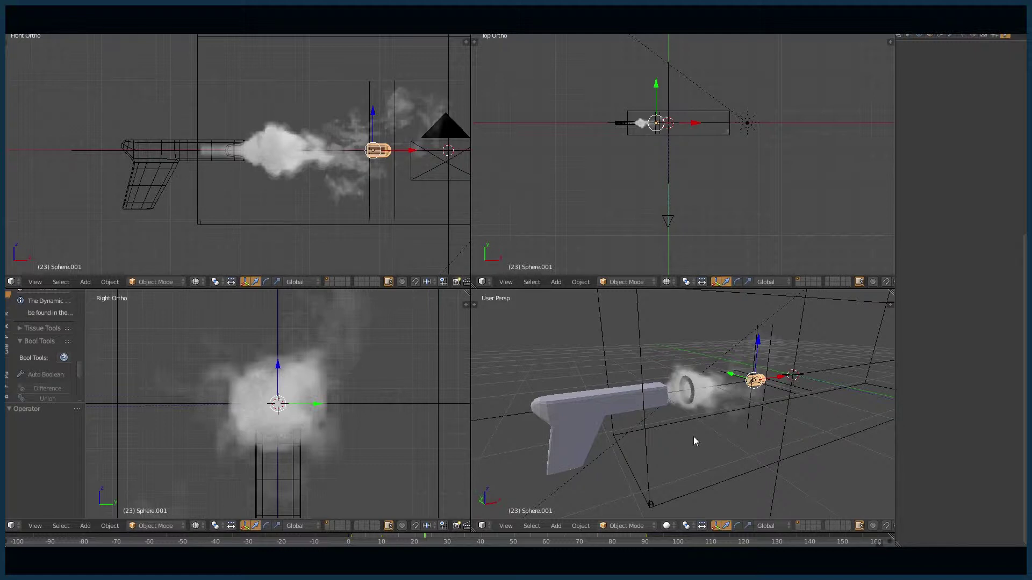
{"action": "middle_click_drag", "start_coordinate": [701, 384], "coordinate": [749, 448]}
{"action": "scroll", "coordinate": [749, 448], "scroll_direction": "up", "scroll_amount": 3}
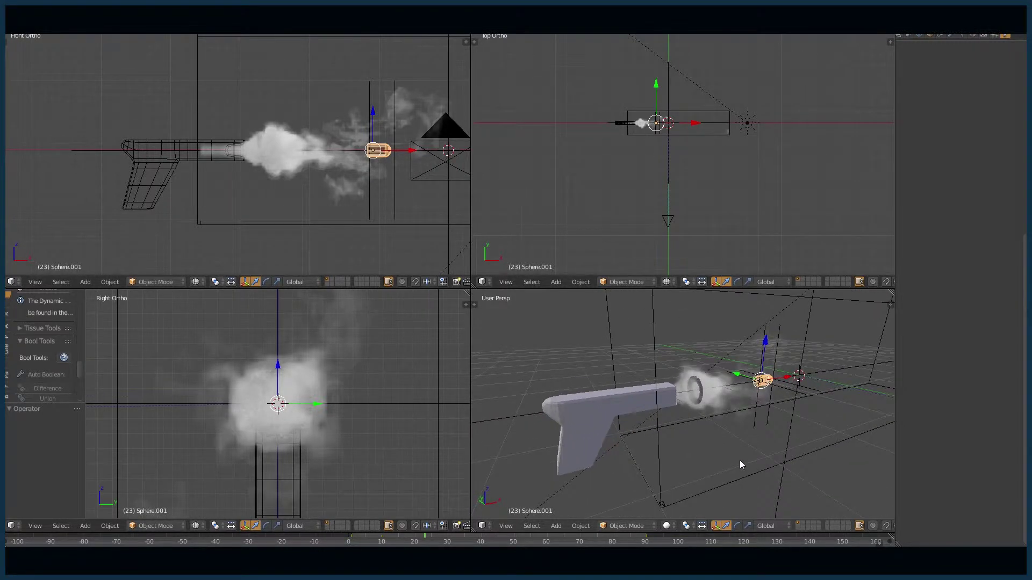
{"action": "middle_click_drag", "start_coordinate": [715, 397], "coordinate": [684, 386]}
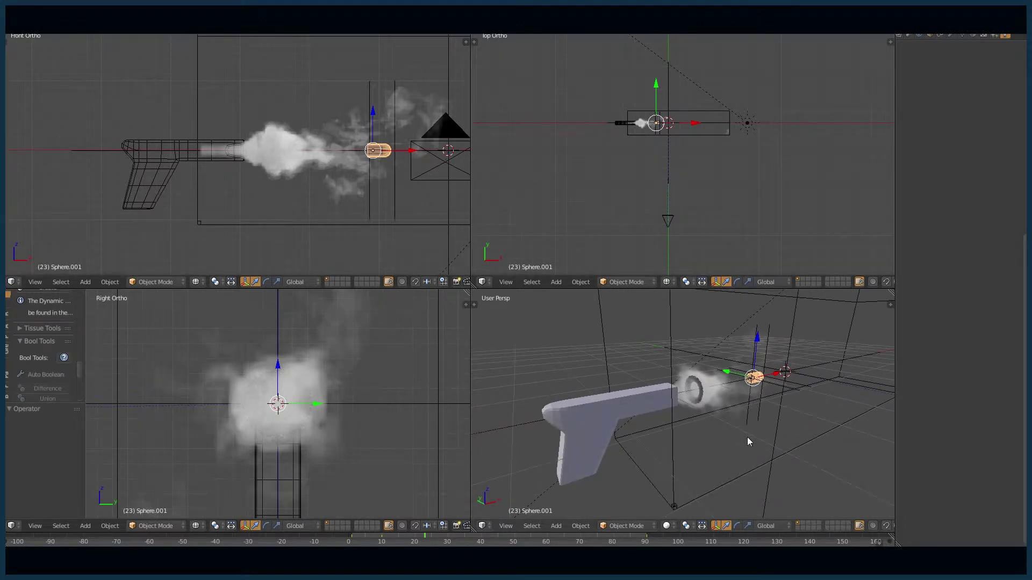
Step: Reselect the smoke domain to review its physics settings, and show the scene's render settings
{"action": "right_click", "coordinate": [672, 331]}
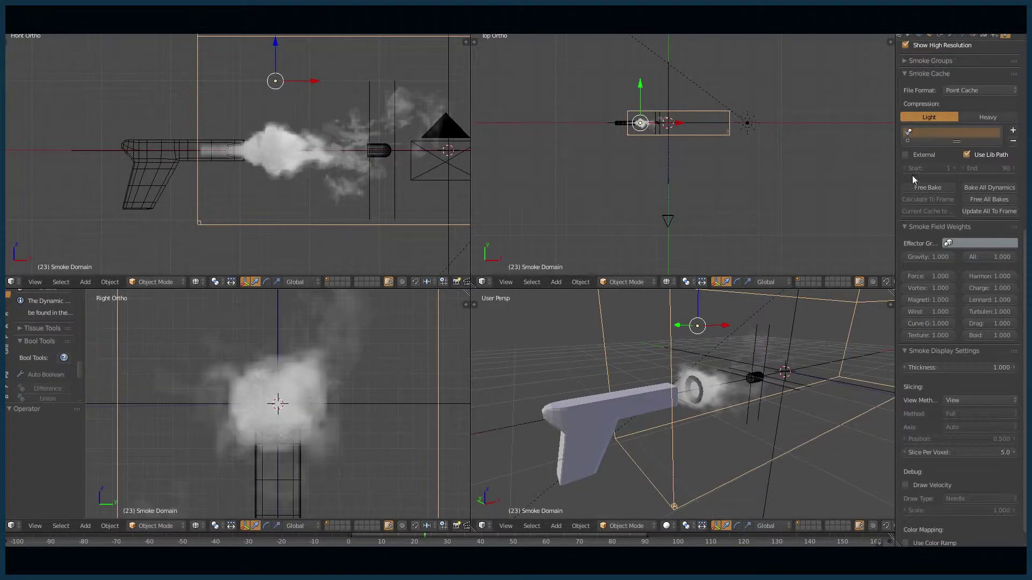
{"action": "scroll", "coordinate": [961, 417], "scroll_direction": "down", "scroll_amount": 5}
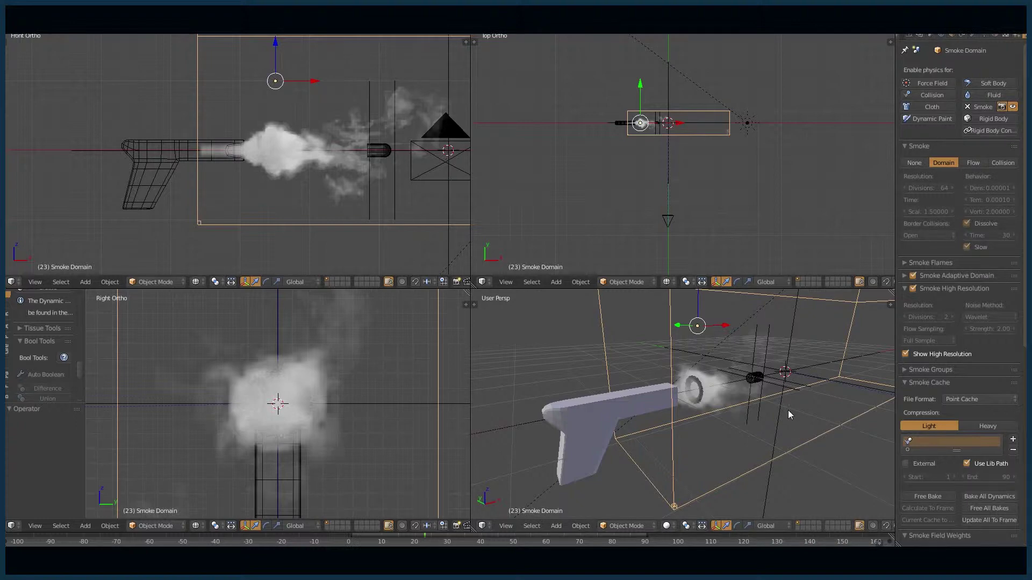
{"action": "left_click", "coordinate": [910, 35]}
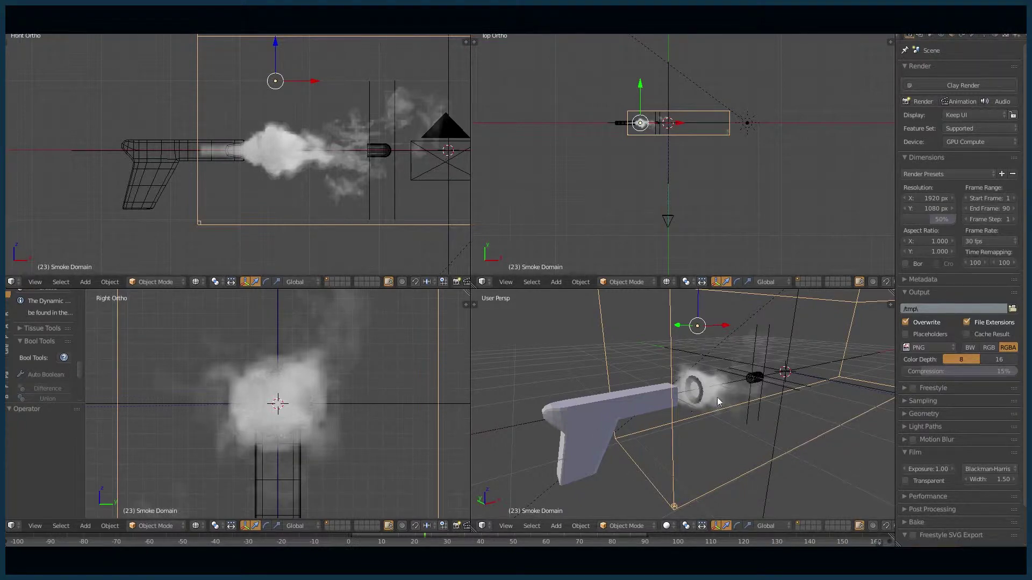
Step: Look through the smoke domain's physics settings and the scene's world, render layer and scene properties
{"action": "scroll", "coordinate": [993, 37], "scroll_direction": "down", "scroll_amount": 2}
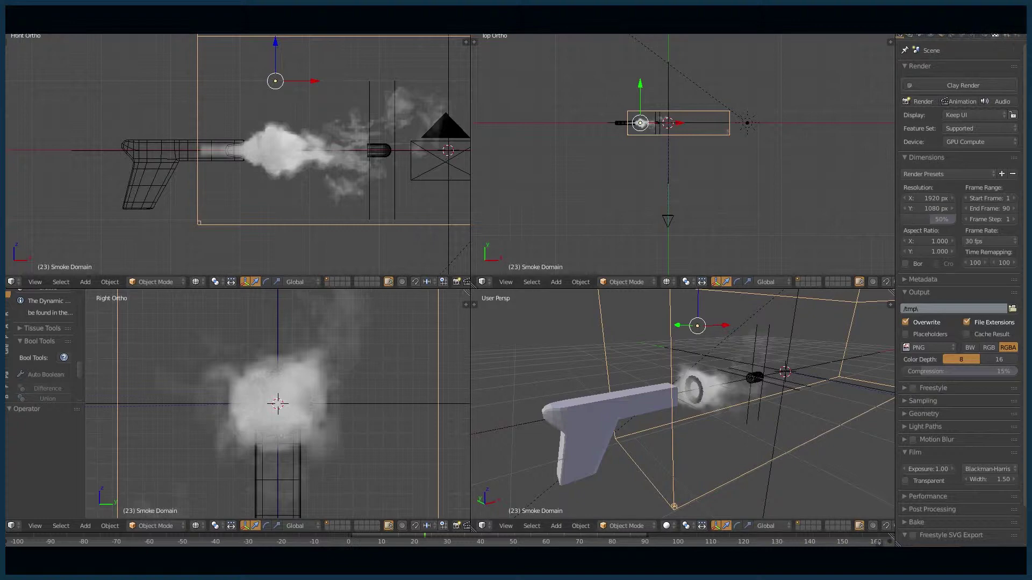
{"action": "left_click", "coordinate": [991, 35]}
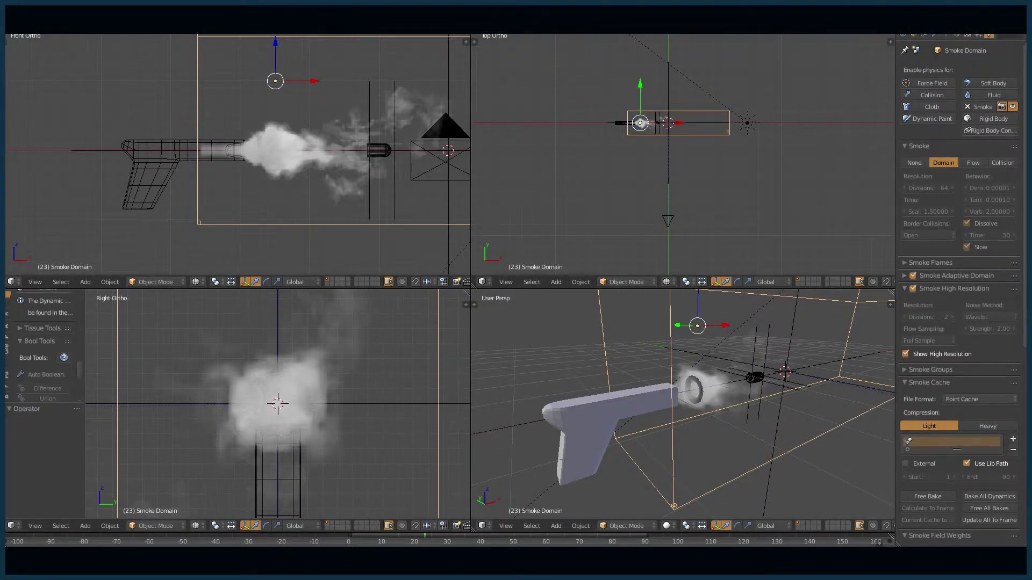
{"action": "scroll", "coordinate": [964, 35], "scroll_direction": "up", "scroll_amount": 2}
{"action": "left_click", "coordinate": [933, 35]}
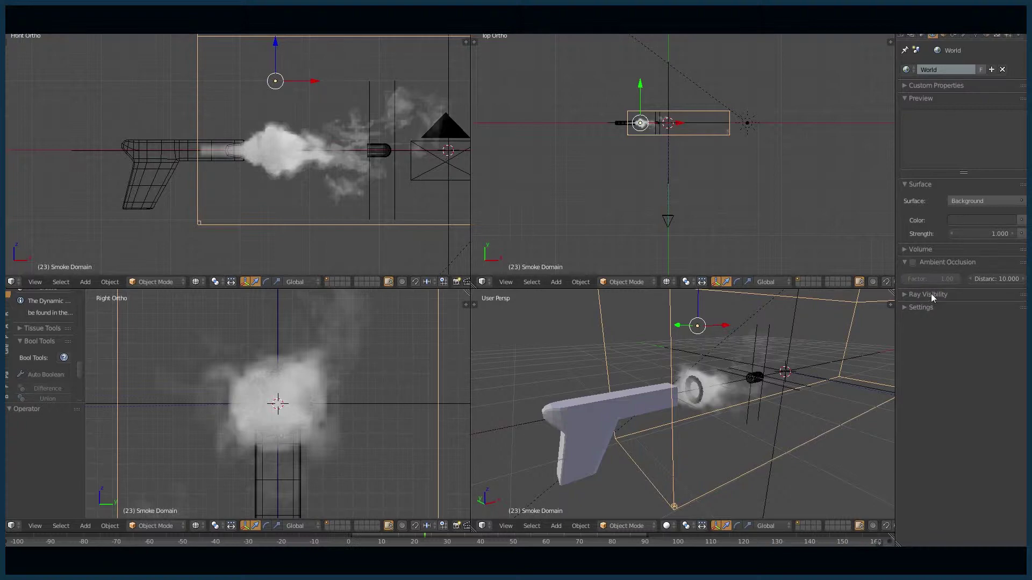
{"action": "left_click", "coordinate": [913, 35]}
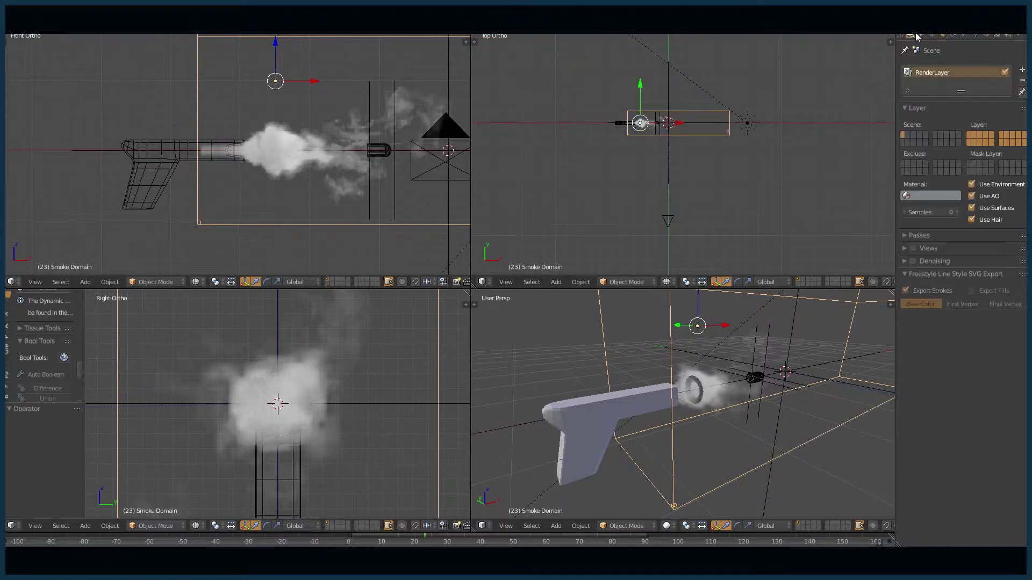
{"action": "left_click", "coordinate": [922, 34]}
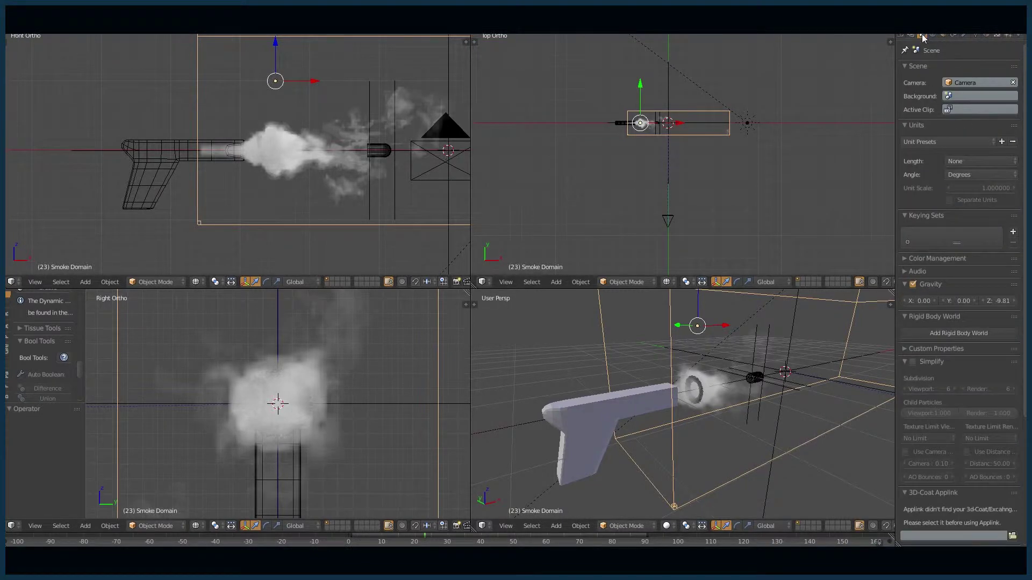
Step: Add a rigid body world to the scene and set its steps per second to 300
{"action": "left_click", "coordinate": [968, 333]}
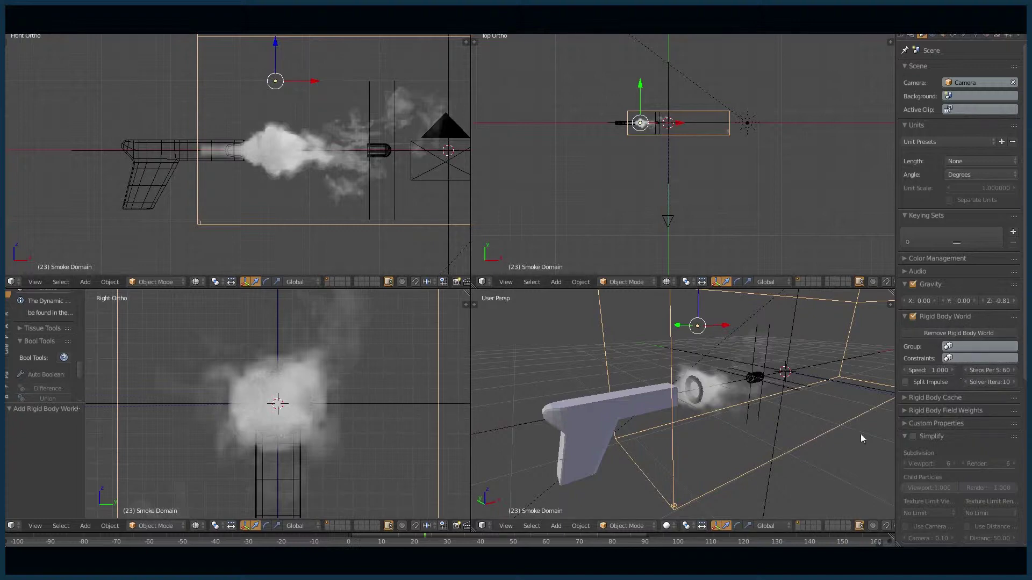
{"action": "key", "text": "KP_8"}
{"action": "key", "text": "KP_8"}
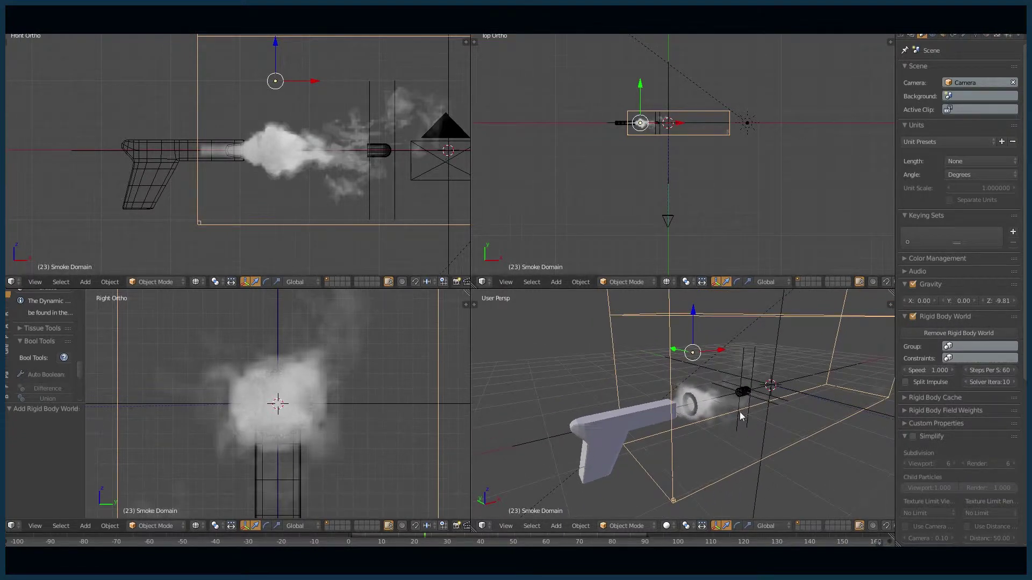
{"action": "left_click", "coordinate": [993, 369]}
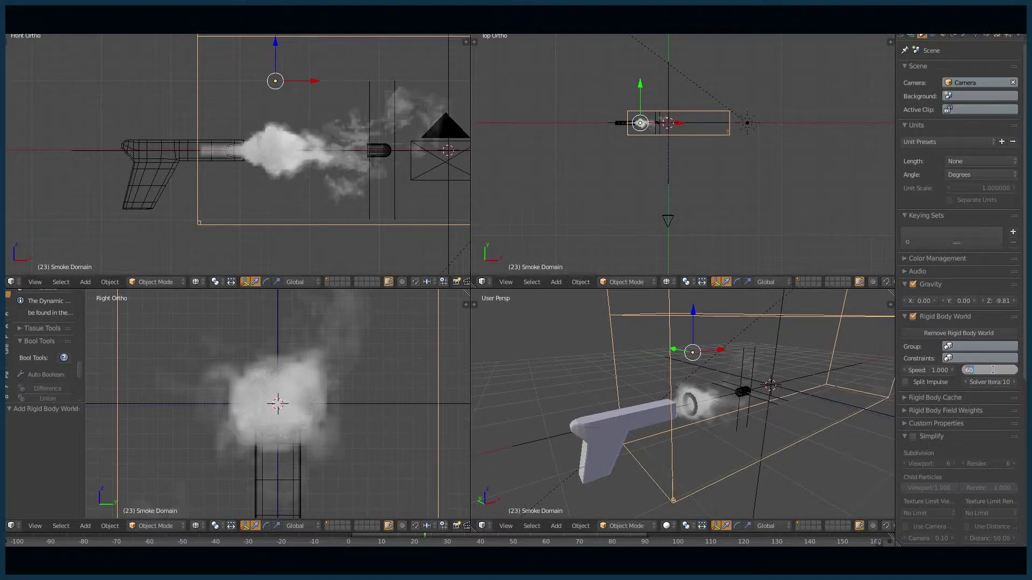
{"action": "type", "text": "300"}
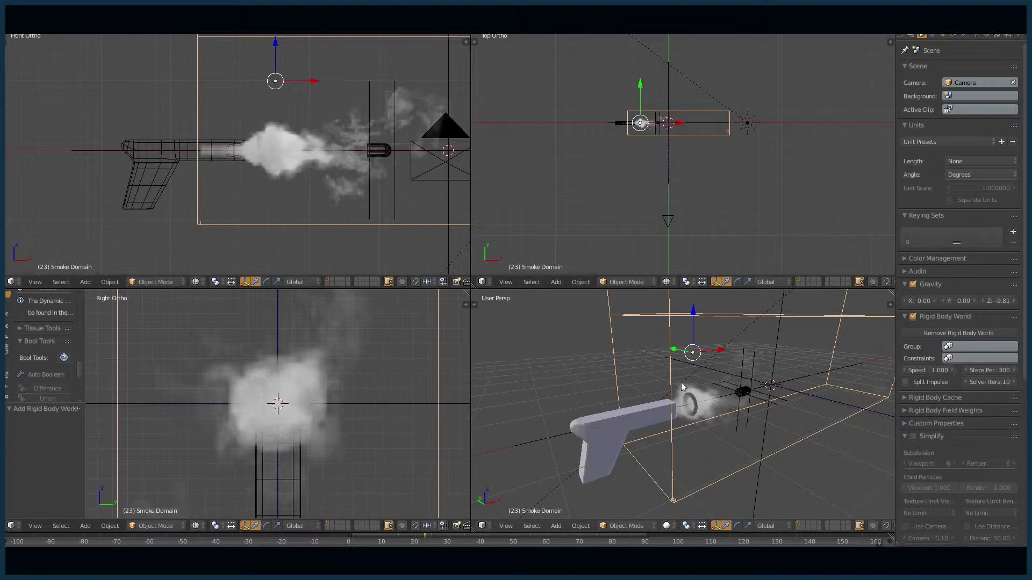
Step: Select the two force fields at the bullet one after the other and review their Drag and Smoke Flow settings
{"action": "middle_click_drag", "start_coordinate": [730, 393], "coordinate": [688, 383]}
{"action": "right_click", "coordinate": [767, 376]}
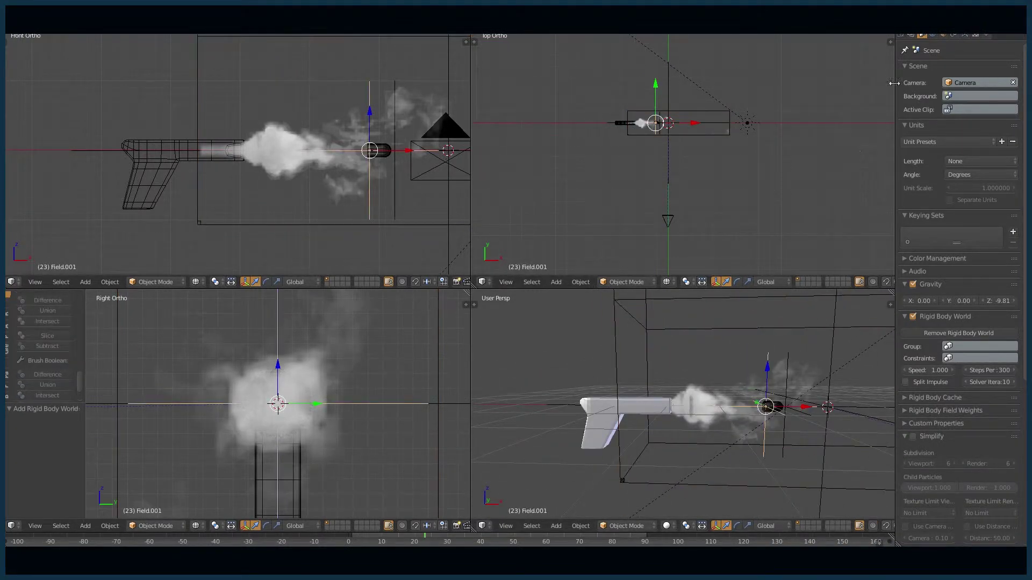
{"action": "left_click", "coordinate": [986, 35]}
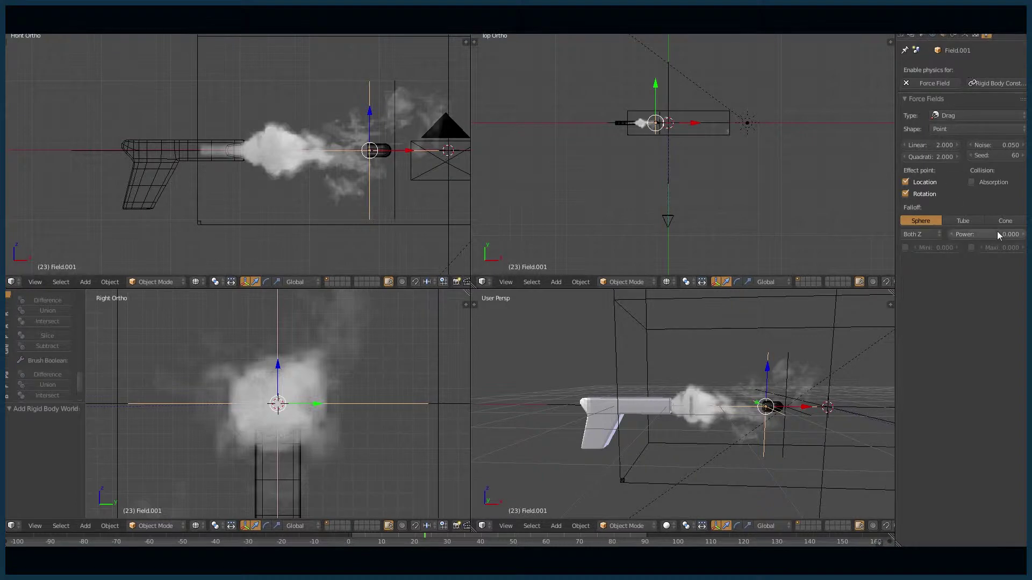
{"action": "right_click", "coordinate": [785, 375]}
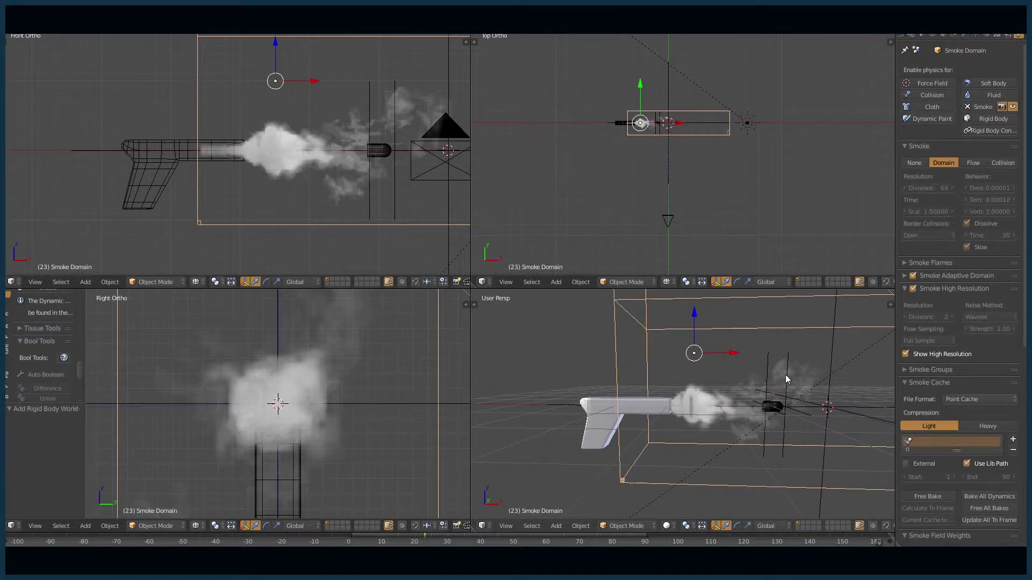
{"action": "right_click", "coordinate": [786, 376]}
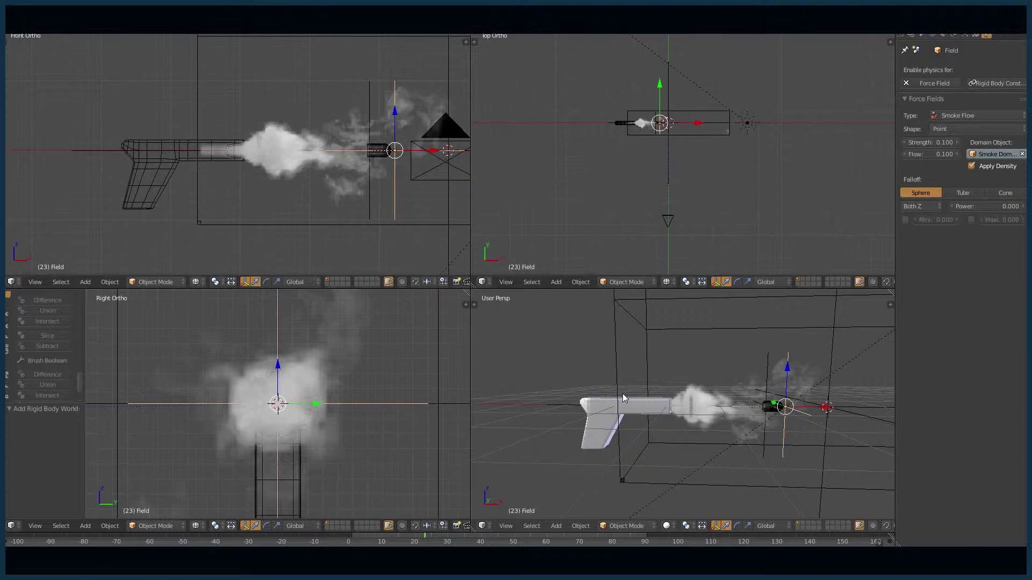
{"action": "middle_click_drag", "start_coordinate": [761, 401], "coordinate": [696, 356]}
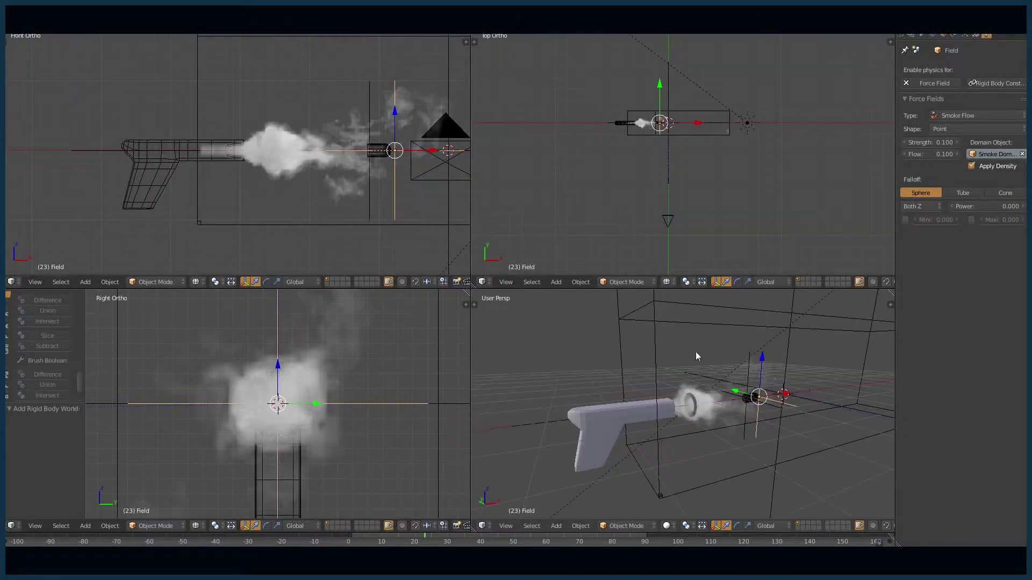
Step: Reselect the smoke domain and check the scene's render layer, scene and render settings
{"action": "right_click", "coordinate": [675, 302]}
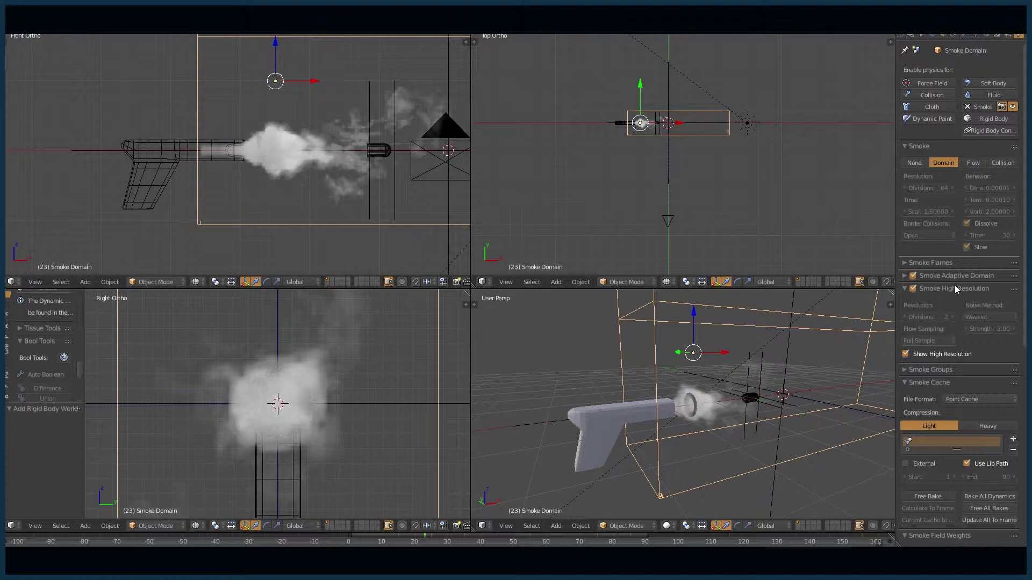
{"action": "left_click", "coordinate": [912, 35]}
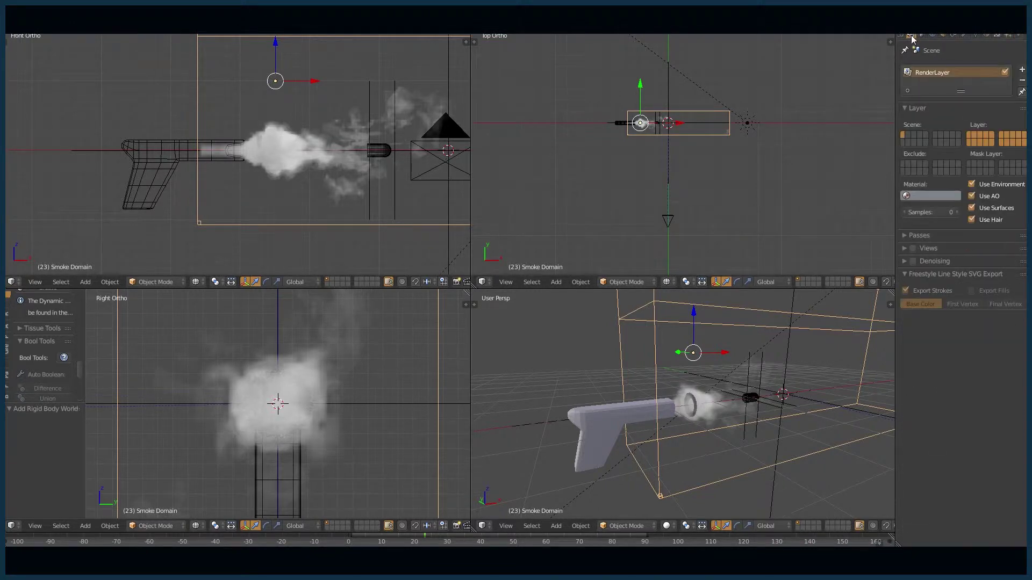
{"action": "left_click", "coordinate": [921, 36]}
{"action": "left_click", "coordinate": [912, 35]}
{"action": "left_click", "coordinate": [901, 35]}
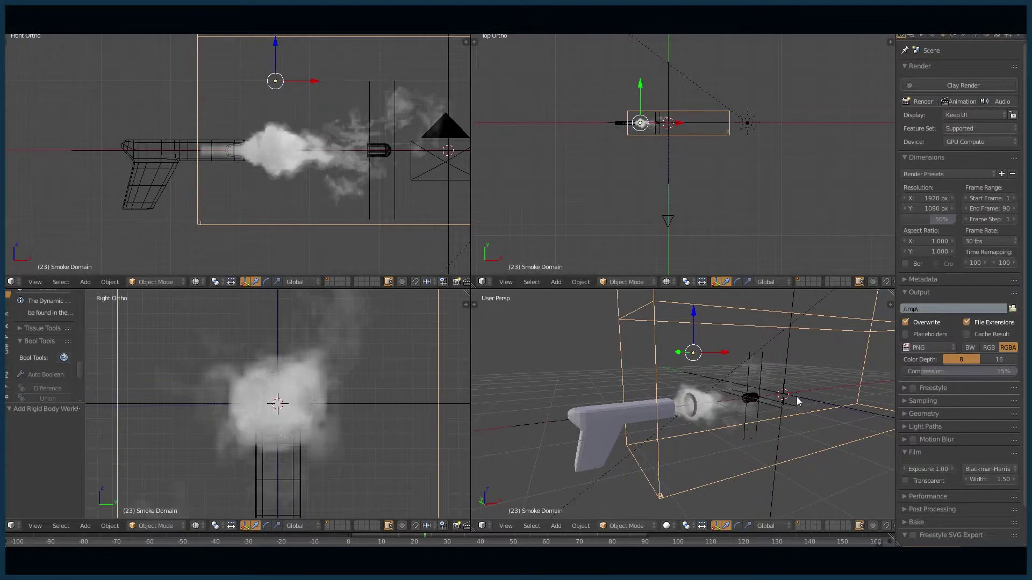
Step: Examine the gun, smoke, bullet and domain box from several angles in the perspective view
{"action": "middle_click_drag", "start_coordinate": [797, 398], "coordinate": [715, 395]}
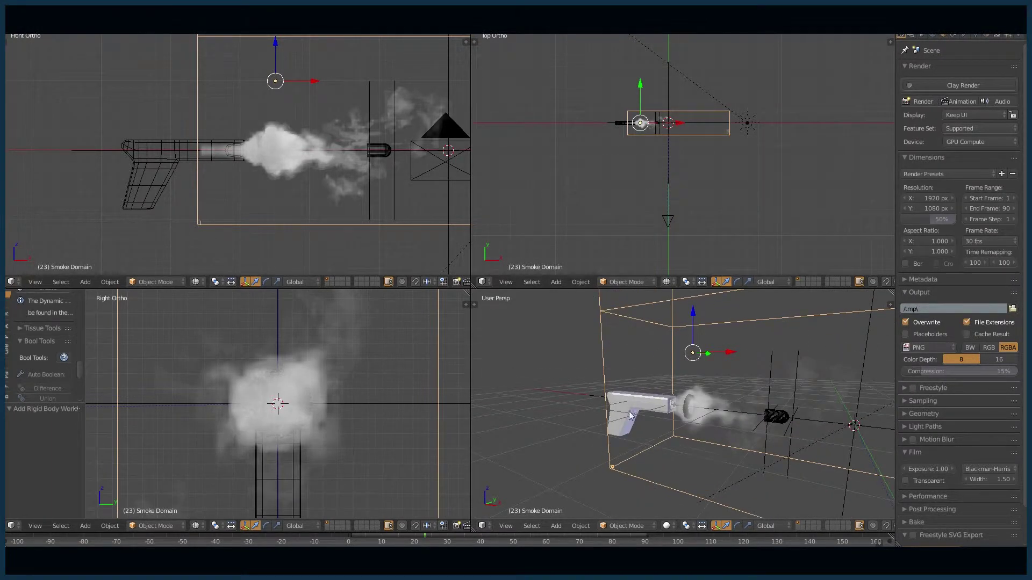
{"action": "middle_click_drag", "start_coordinate": [749, 434], "coordinate": [655, 421]}
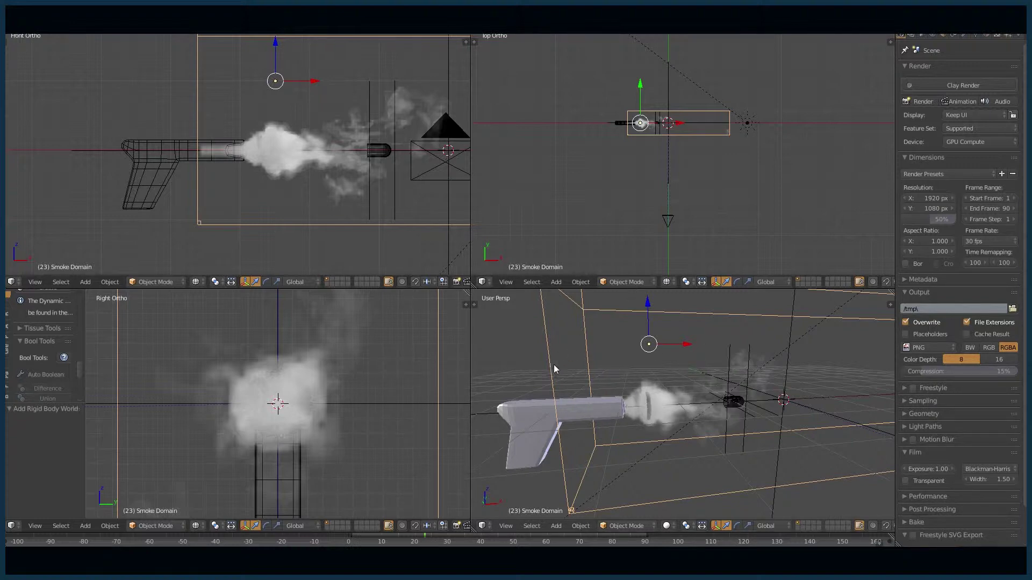
{"action": "scroll", "coordinate": [615, 382], "scroll_direction": "down", "scroll_amount": 3}
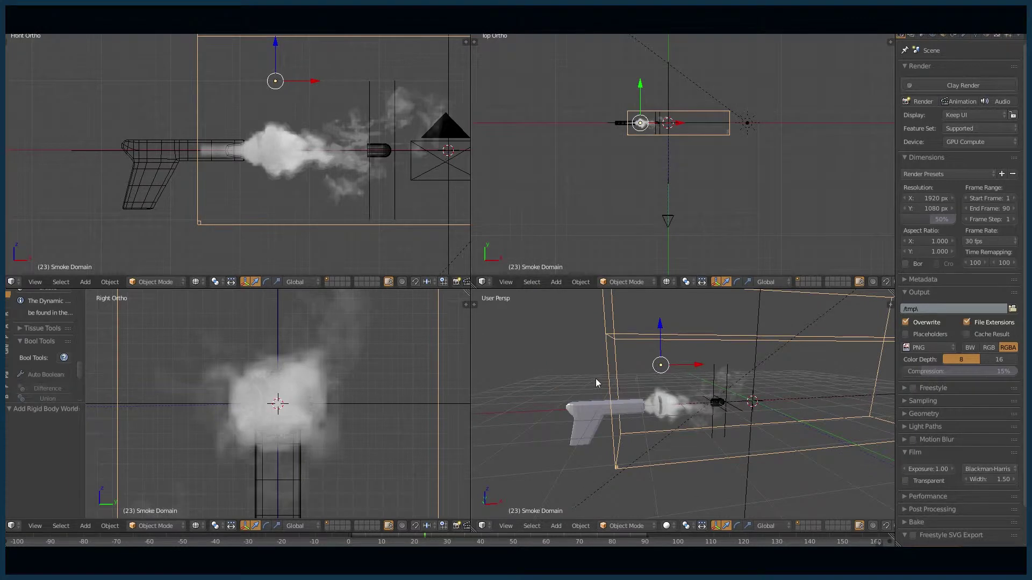
{"action": "middle_click_drag", "start_coordinate": [596, 378], "coordinate": [651, 407]}
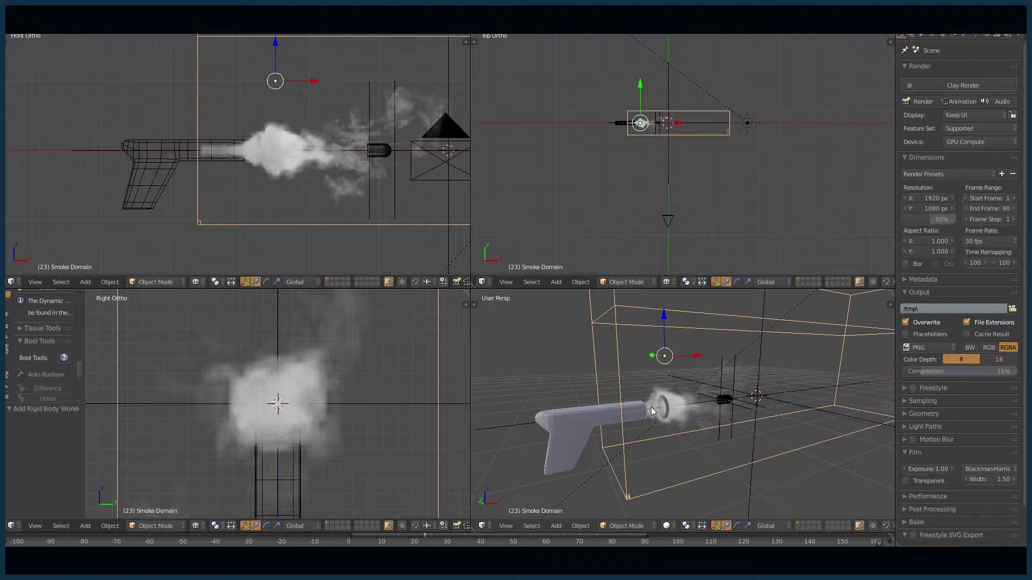
{"action": "middle_click_drag", "start_coordinate": [774, 411], "coordinate": [684, 411]}
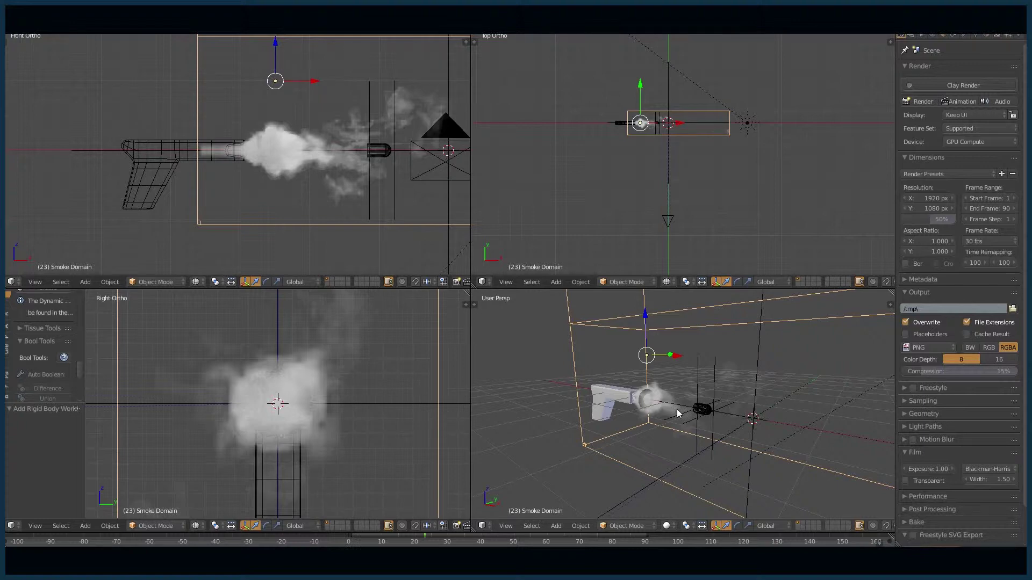
{"action": "middle_click_drag", "start_coordinate": [609, 374], "coordinate": [705, 386]}
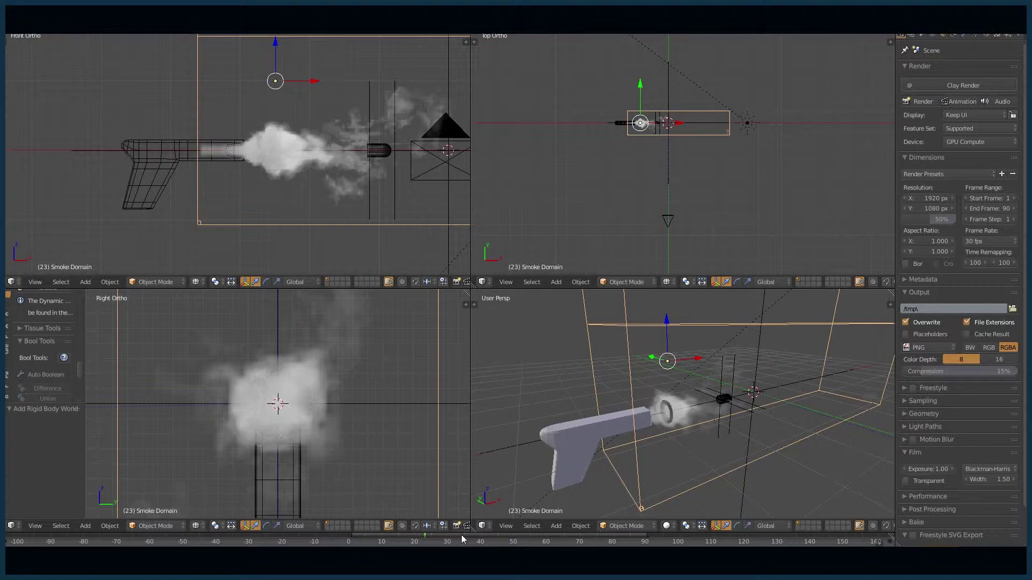
Step: Play the animation and scrub past frame 100 and back to about frame 33 to review the smoke's motion
{"action": "key", "text": "alt+a"}
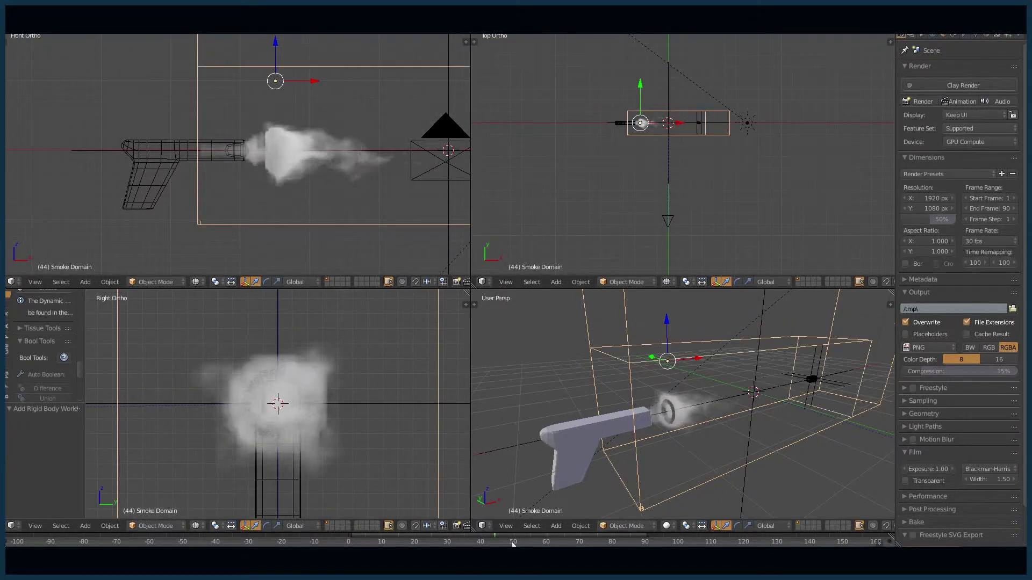
{"action": "left_click_drag", "start_coordinate": [481, 543], "coordinate": [769, 535]}
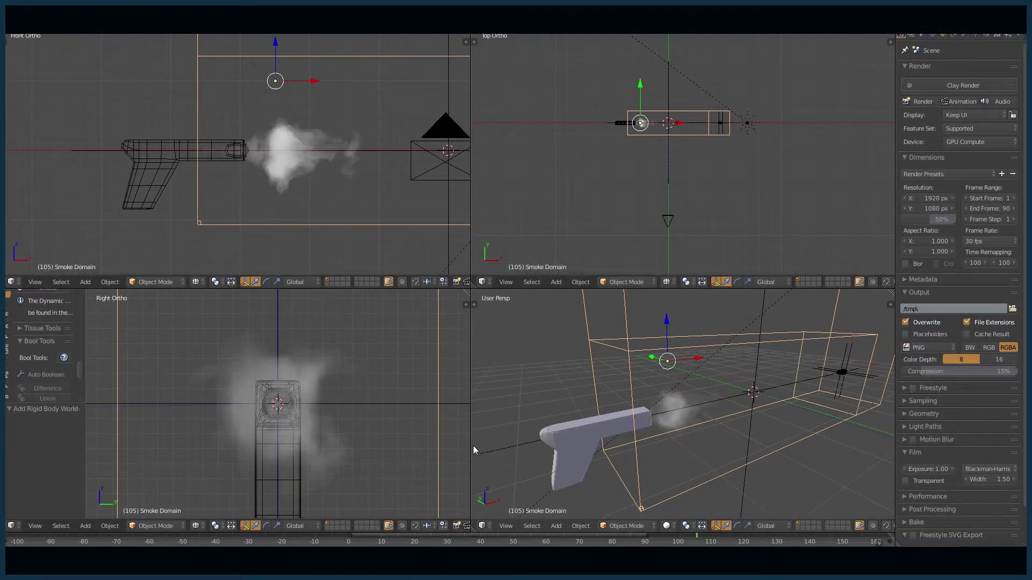
{"action": "left_click", "coordinate": [487, 534]}
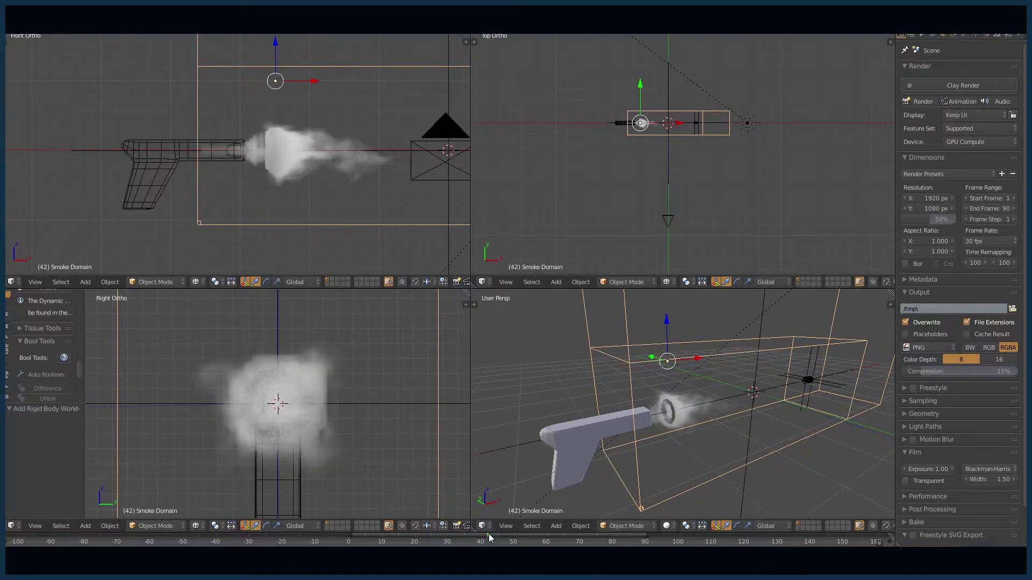
{"action": "left_click", "coordinate": [428, 542]}
{"action": "left_click_drag", "start_coordinate": [427, 543], "coordinate": [457, 539]}
Step: Select the gun and review its smoke collision settings and the smoke around the muzzle
{"action": "middle_click_drag", "start_coordinate": [791, 399], "coordinate": [658, 437]}
{"action": "right_click", "coordinate": [631, 406]}
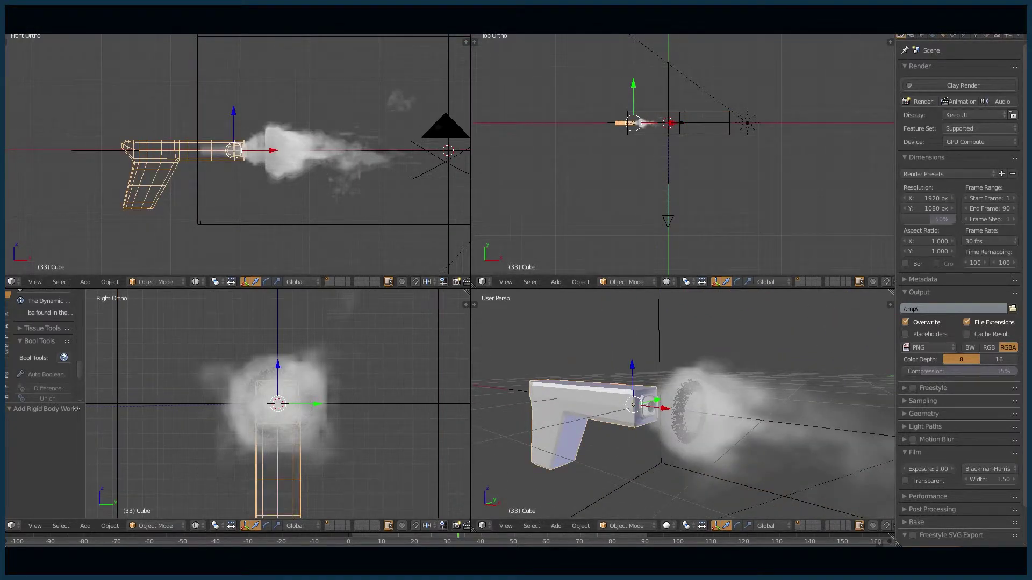
{"action": "left_click", "coordinate": [1019, 36]}
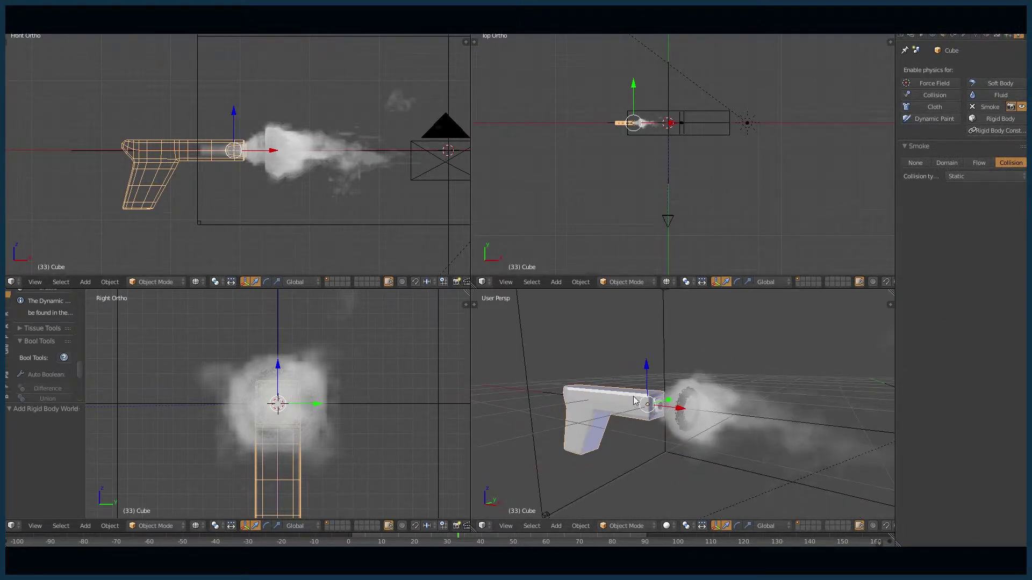
{"action": "middle_click_drag", "start_coordinate": [639, 399], "coordinate": [591, 423]}
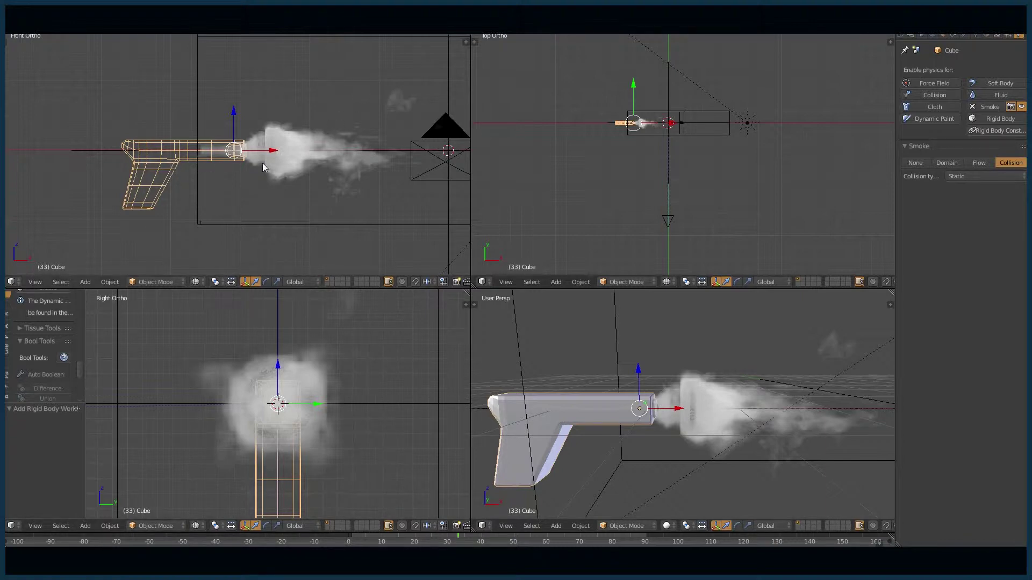
Step: Select the smoke domain, rewind to frame 1, and review the smoke collision settings of the bullet inside the barrel
{"action": "right_click", "coordinate": [685, 128]}
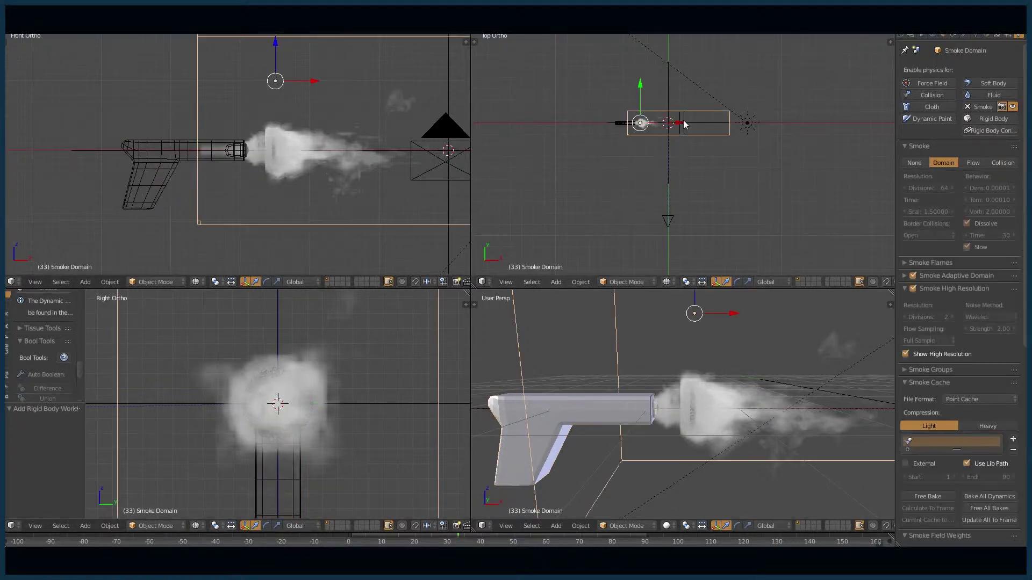
{"action": "left_click", "coordinate": [352, 534]}
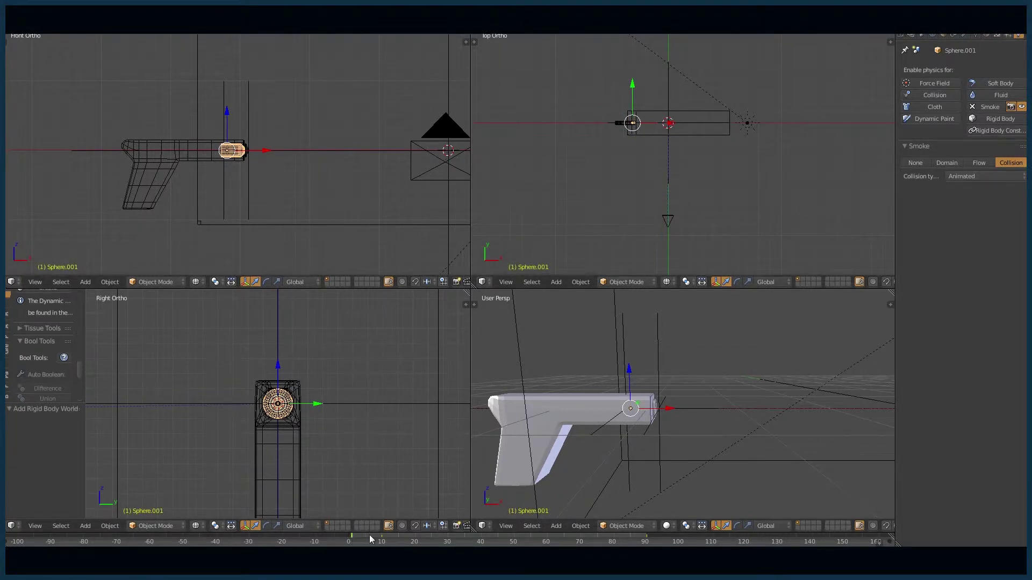
{"action": "left_click_drag", "start_coordinate": [369, 535], "coordinate": [353, 535]}
Step: Select the small cylinder emitter at the muzzle in the front view and review its smoke flow settings
{"action": "scroll", "coordinate": [257, 174], "scroll_direction": "up", "scroll_amount": 6}
{"action": "scroll", "coordinate": [257, 175], "scroll_direction": "up", "scroll_amount": 7}
{"action": "right_click", "coordinate": [373, 180]}
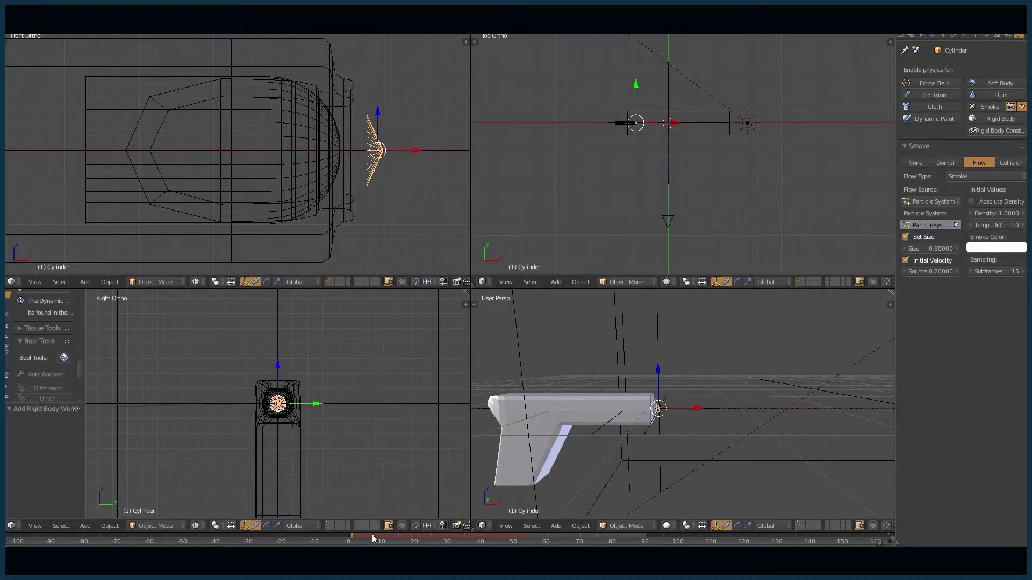
Step: Go to frame 22 and examine the emitter's particle ring inside the smoke up close and from the side
{"action": "mouse_move", "coordinate": [372, 535]}
{"action": "left_mouse_down"}
{"action": "mouse_move", "coordinate": [386, 535]}
{"action": "mouse_move", "coordinate": [356, 541]}
{"action": "mouse_move", "coordinate": [443, 534]}
{"action": "mouse_move", "coordinate": [401, 535]}
{"action": "mouse_move", "coordinate": [422, 537]}
{"action": "left_mouse_up"}
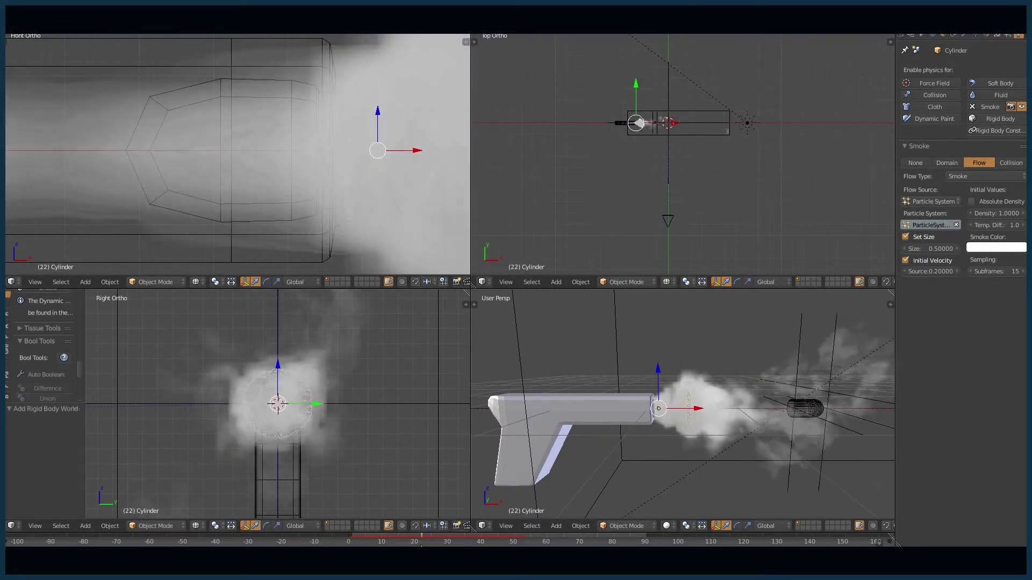
{"action": "scroll", "coordinate": [680, 425], "scroll_direction": "up", "scroll_amount": 4}
{"action": "mouse_move", "coordinate": [656, 425]}
{"action": "middle_mouse_down"}
{"action": "mouse_move", "coordinate": [739, 427]}
{"action": "mouse_move", "coordinate": [671, 421]}
{"action": "middle_mouse_up"}
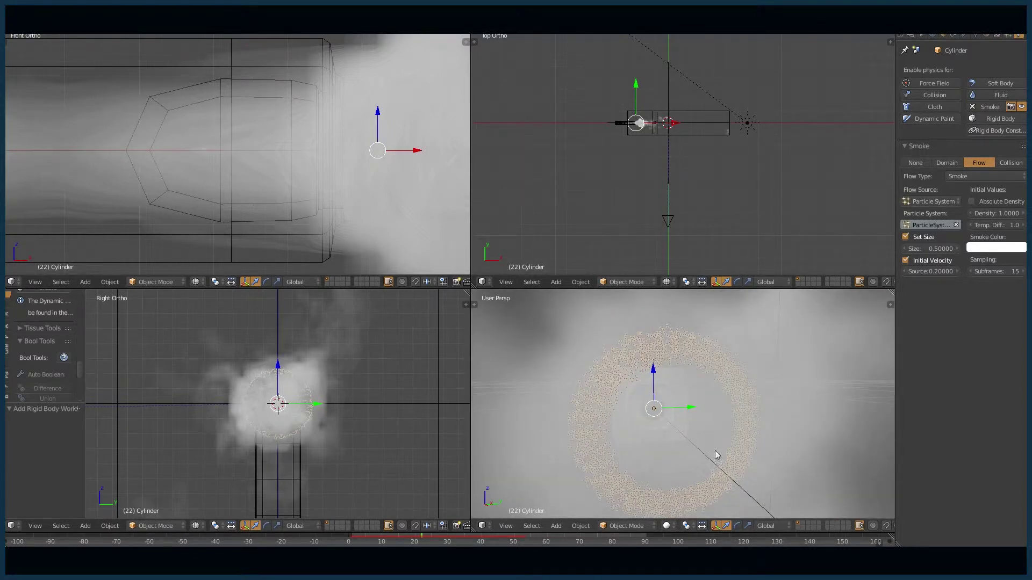
{"action": "scroll", "coordinate": [713, 446], "scroll_direction": "down", "scroll_amount": 4}
{"action": "middle_click_drag", "start_coordinate": [621, 395], "coordinate": [707, 412]}
{"action": "scroll", "coordinate": [707, 412], "scroll_direction": "down", "scroll_amount": 1}
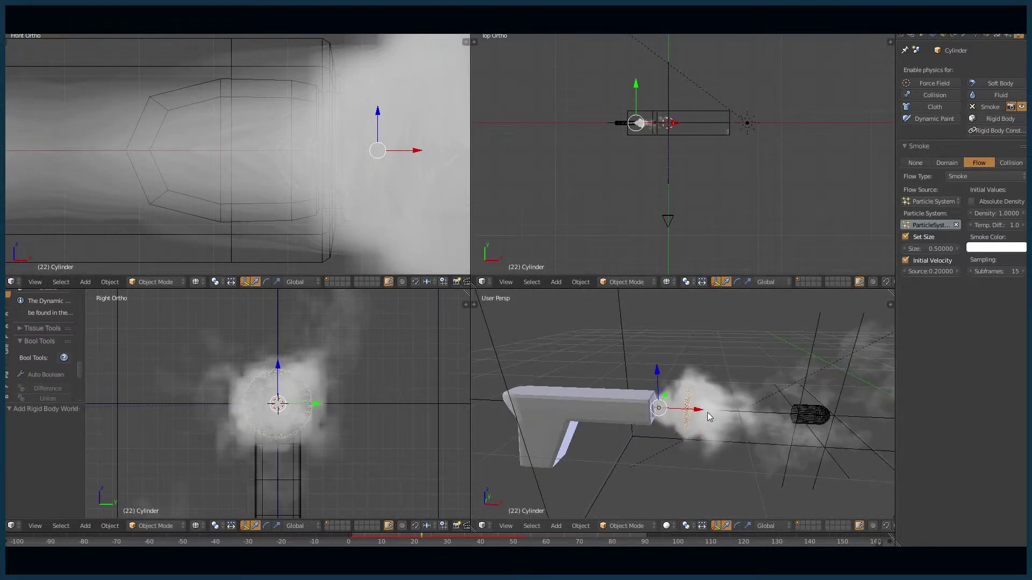
Step: Examine the smoke cloud and its trail between the gun muzzle and the bullet from several angles
{"action": "scroll", "coordinate": [707, 412], "scroll_direction": "down", "scroll_amount": 2}
{"action": "middle_click_drag", "start_coordinate": [827, 417], "coordinate": [747, 403]}
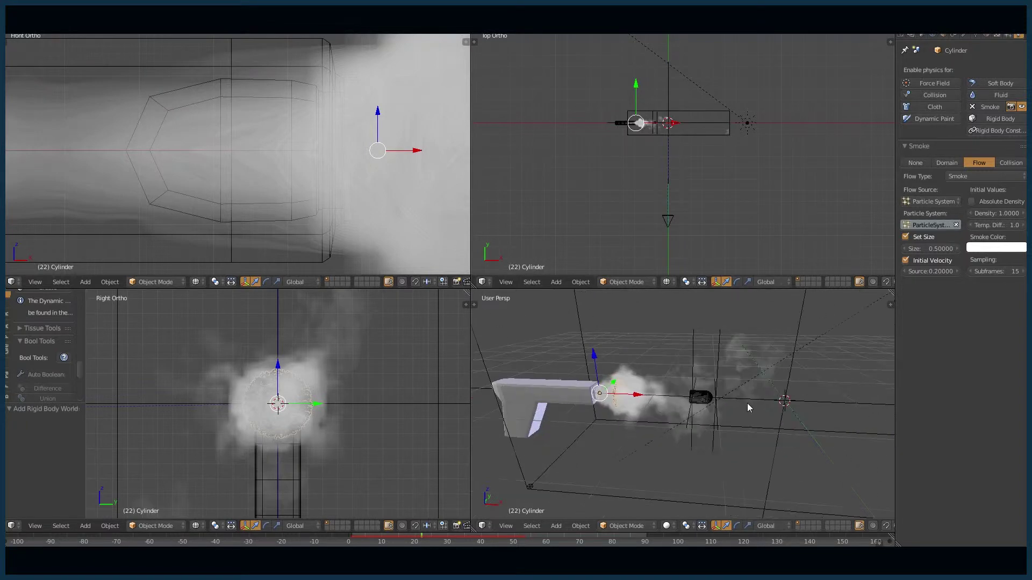
{"action": "middle_click_drag", "start_coordinate": [660, 433], "coordinate": [689, 422]}
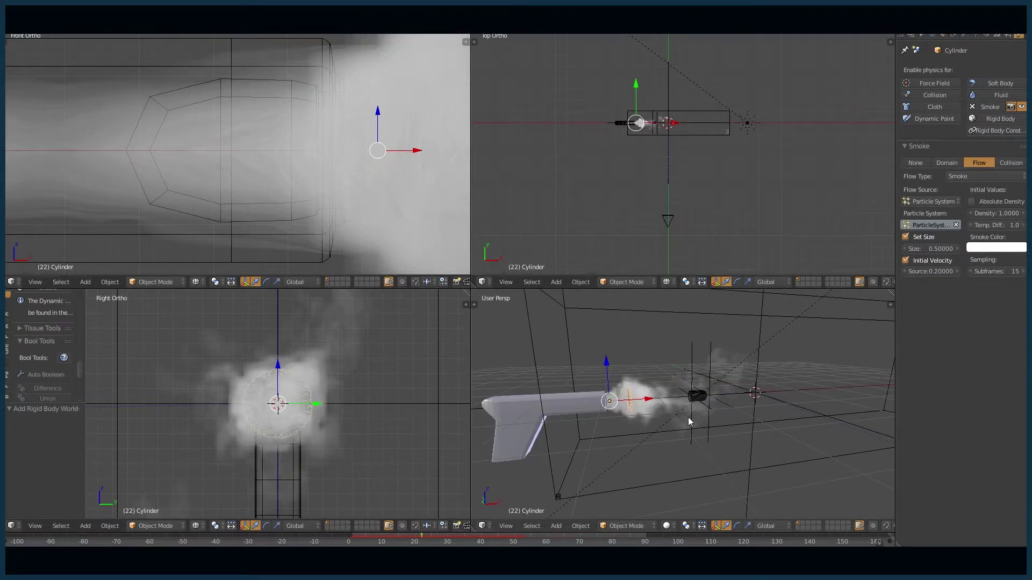
{"action": "scroll", "coordinate": [688, 417], "scroll_direction": "up", "scroll_amount": 3}
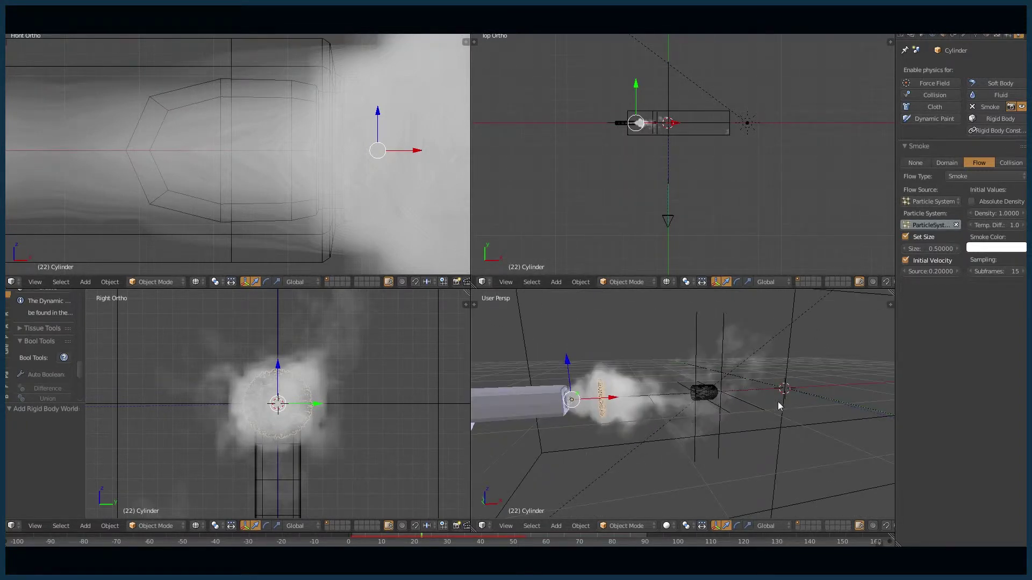
{"action": "middle_click_drag", "start_coordinate": [780, 407], "coordinate": [736, 424]}
{"action": "scroll", "coordinate": [716, 433], "scroll_direction": "up", "scroll_amount": 4}
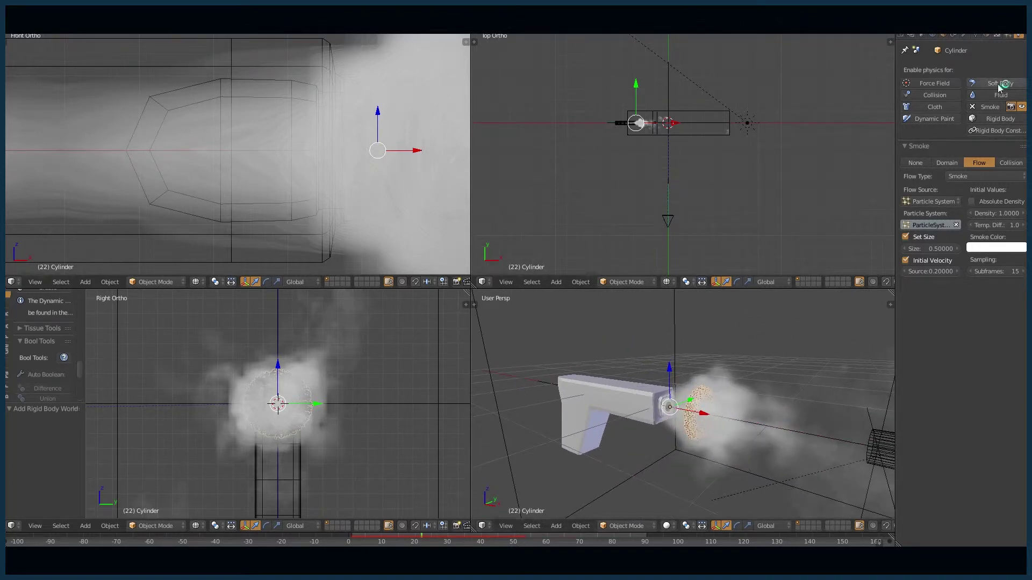
Step: Review the cylinder emitter's particle velocity, physics, render and field weight settings alongside the smoke at the muzzle
{"action": "left_click", "coordinate": [1009, 34]}
{"action": "scroll", "coordinate": [966, 286], "scroll_direction": "down", "scroll_amount": 8}
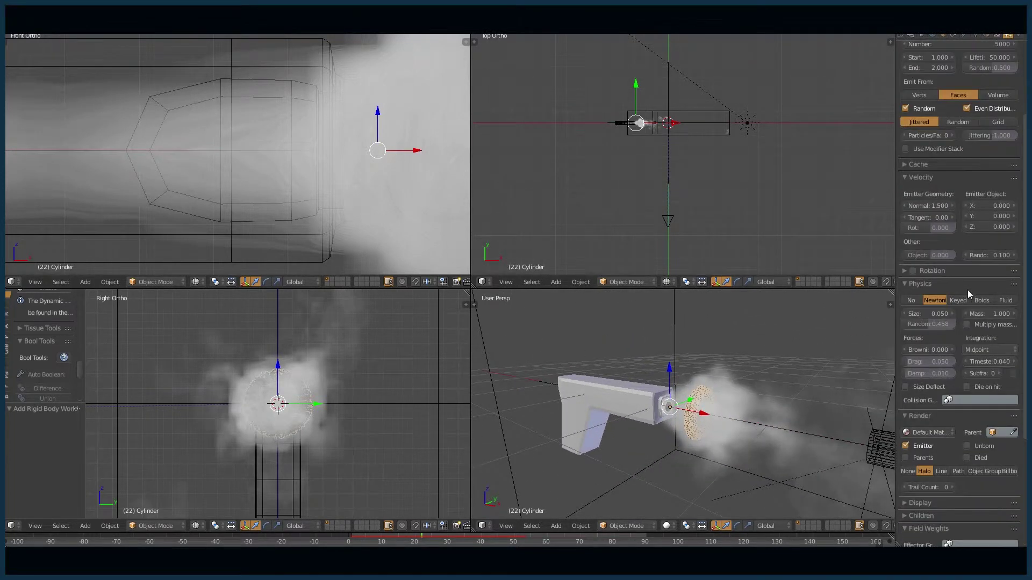
{"action": "scroll", "coordinate": [968, 289], "scroll_direction": "down", "scroll_amount": 3}
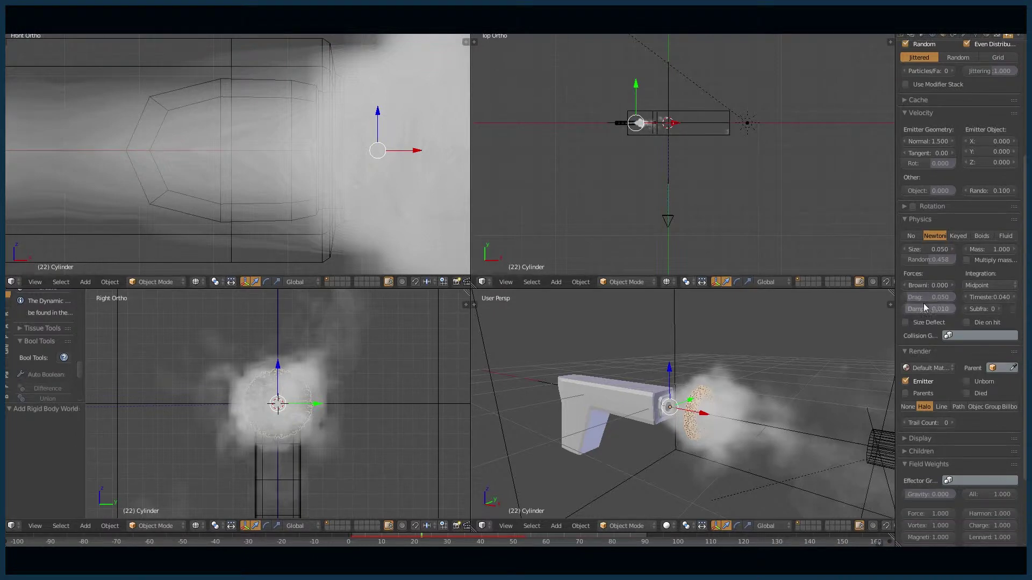
{"action": "middle_click_drag", "start_coordinate": [799, 385], "coordinate": [742, 376]}
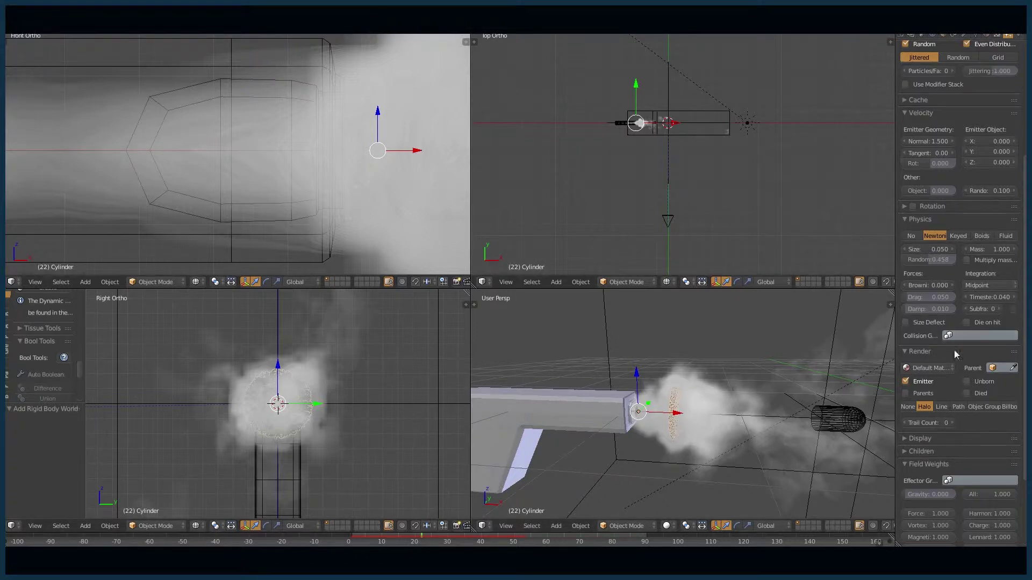
{"action": "middle_click_drag", "start_coordinate": [756, 403], "coordinate": [820, 426]}
Step: Select the force field behind the bullet and review its Drag physics settings
{"action": "right_click", "coordinate": [869, 435]}
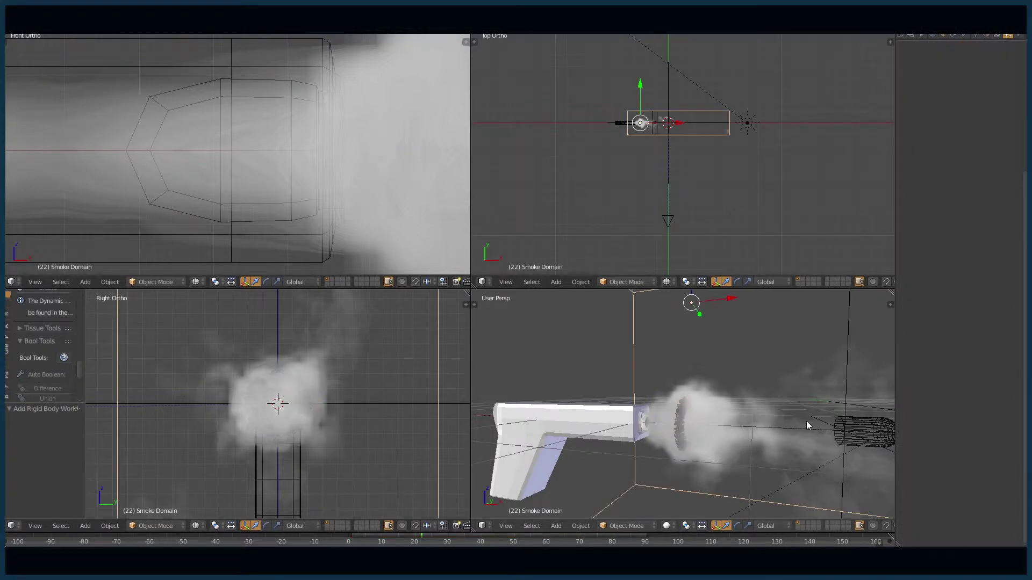
{"action": "right_click", "coordinate": [848, 354]}
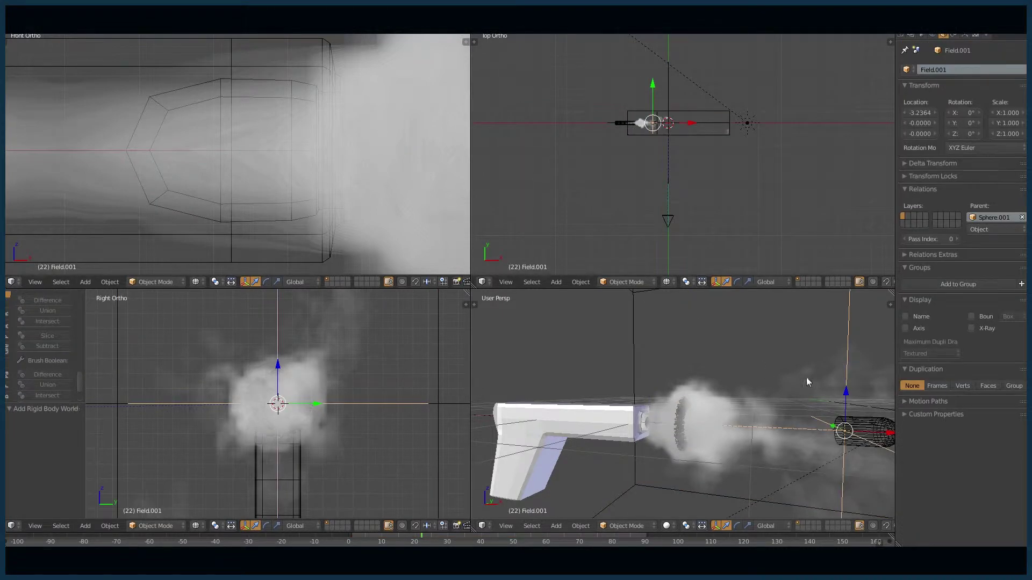
{"action": "middle_click_drag", "start_coordinate": [807, 377], "coordinate": [678, 376]}
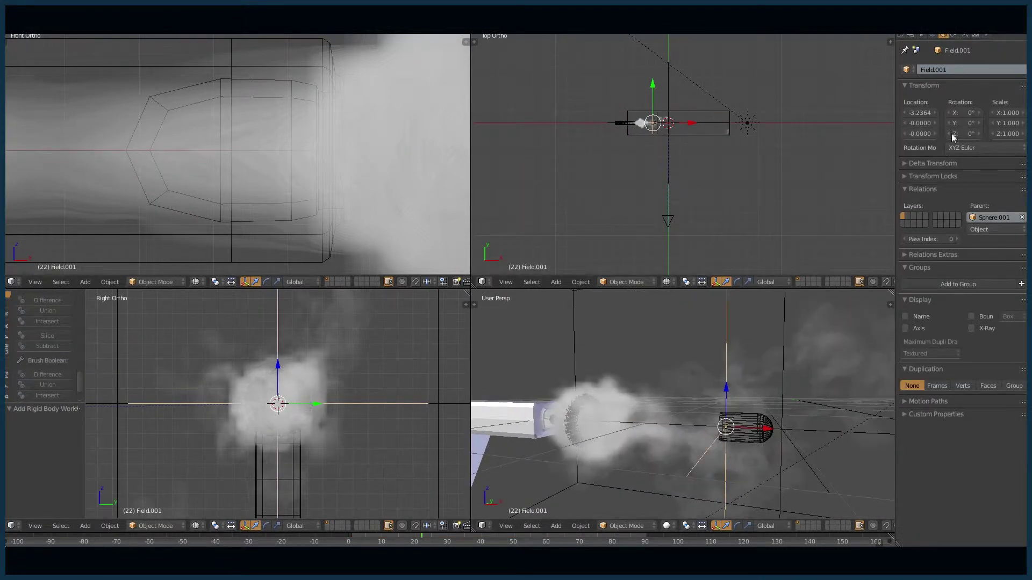
{"action": "left_click", "coordinate": [986, 34]}
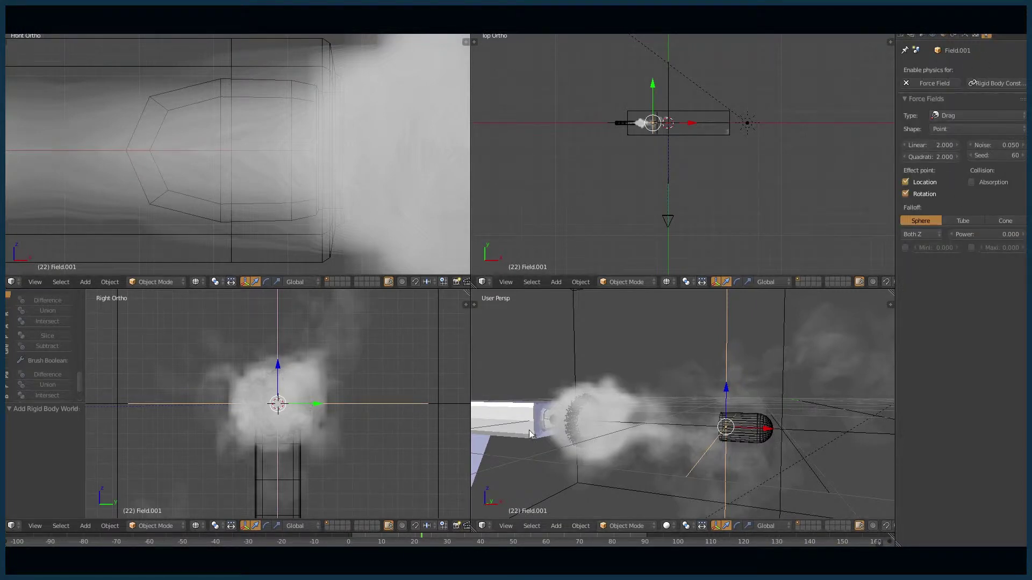
{"action": "mouse_move", "coordinate": [612, 402]}
{"action": "middle_mouse_down"}
{"action": "mouse_move", "coordinate": [639, 402]}
{"action": "mouse_move", "coordinate": [614, 422]}
{"action": "middle_mouse_up"}
{"action": "scroll", "coordinate": [619, 420], "scroll_direction": "down", "scroll_amount": 2}
Step: Select the bullet, the drag field behind it and the smoke flow field ahead of it in turn, reviewing each one's physics settings
{"action": "right_click", "coordinate": [722, 413]}
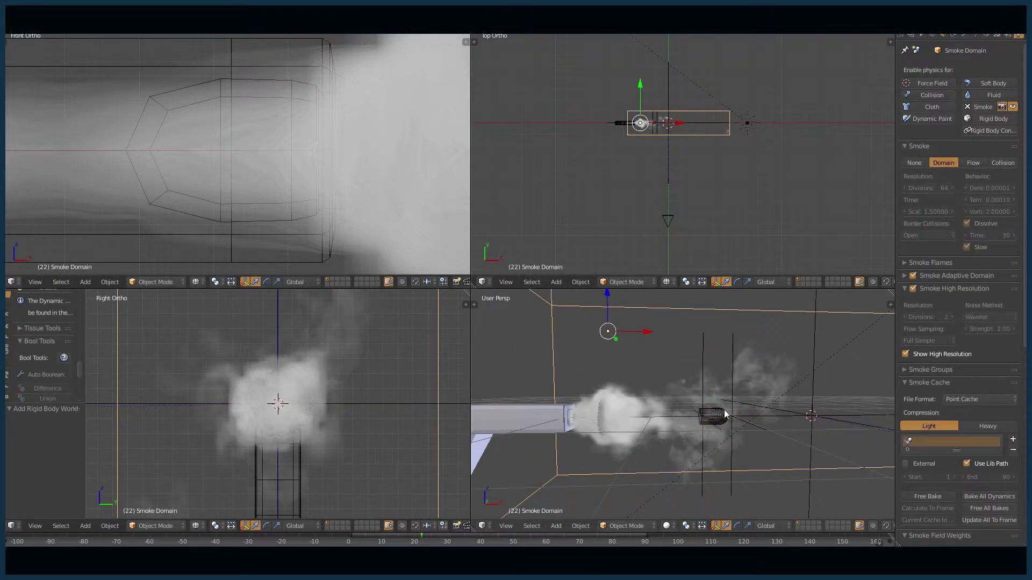
{"action": "mouse_move", "coordinate": [422, 537]}
{"action": "left_mouse_down"}
{"action": "mouse_move", "coordinate": [382, 538]}
{"action": "mouse_move", "coordinate": [421, 539]}
{"action": "left_mouse_up"}
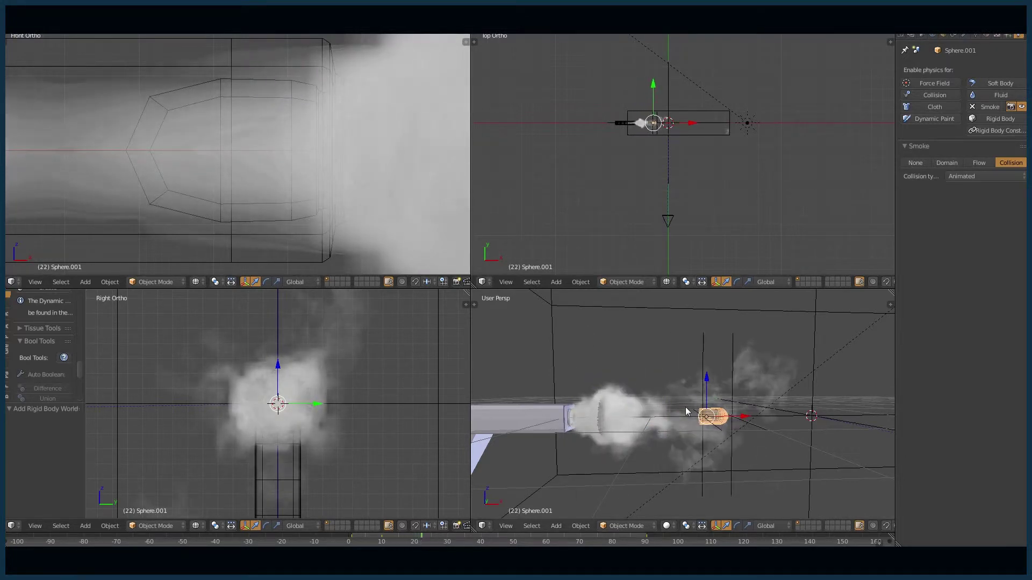
{"action": "right_click", "coordinate": [704, 349]}
{"action": "right_click", "coordinate": [705, 351]}
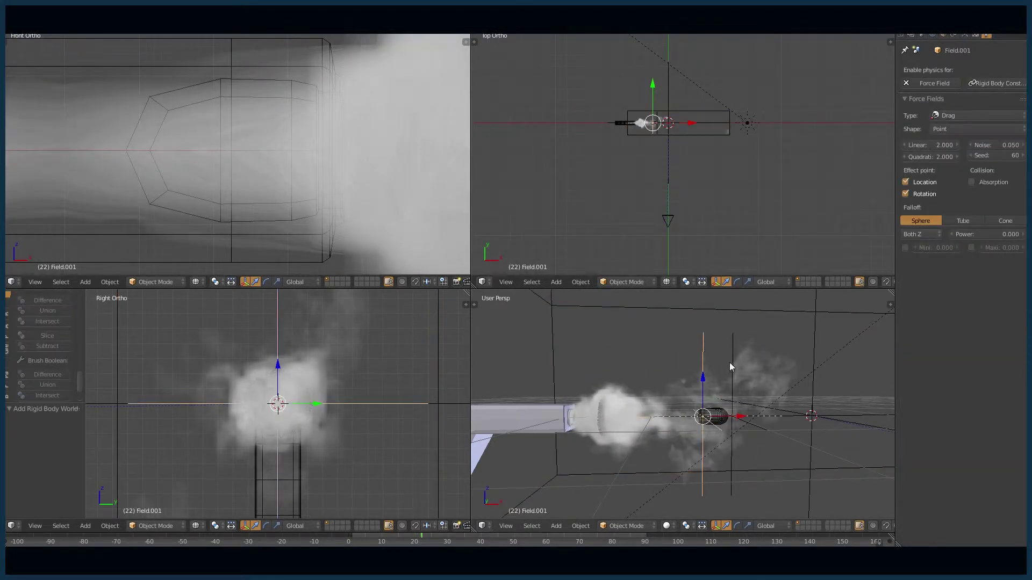
{"action": "right_click", "coordinate": [734, 345]}
{"action": "right_click", "coordinate": [735, 345]}
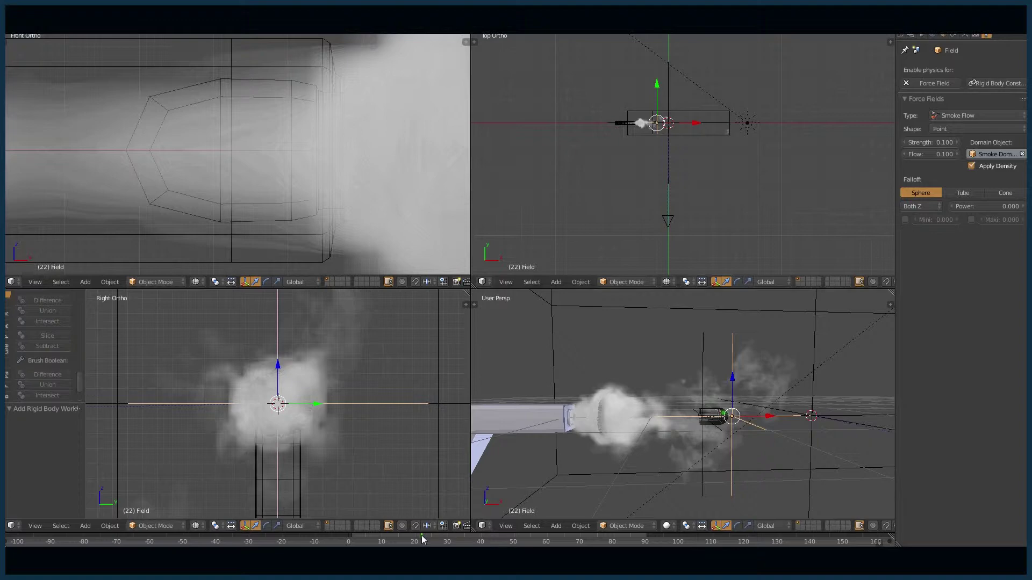
Step: Go to frame 39 and examine the remaining muzzle smoke and the bullet's position from the side and front
{"action": "left_click_drag", "start_coordinate": [421, 535], "coordinate": [478, 537]}
{"action": "scroll", "coordinate": [770, 366], "scroll_direction": "down", "scroll_amount": 3}
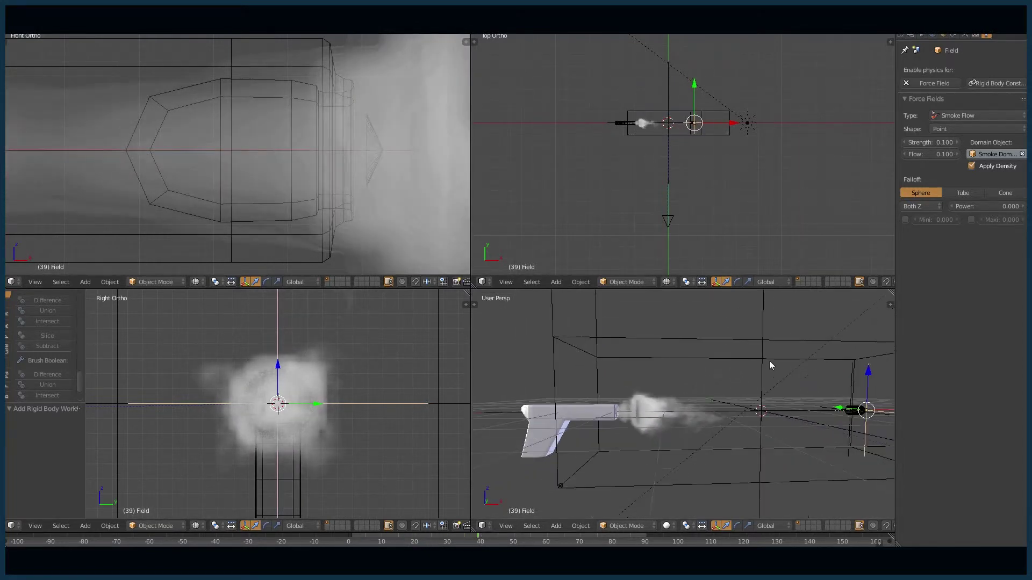
{"action": "middle_click_drag", "start_coordinate": [814, 369], "coordinate": [774, 370], "text": "shift"}
{"action": "middle_click_drag", "start_coordinate": [647, 401], "coordinate": [732, 402]}
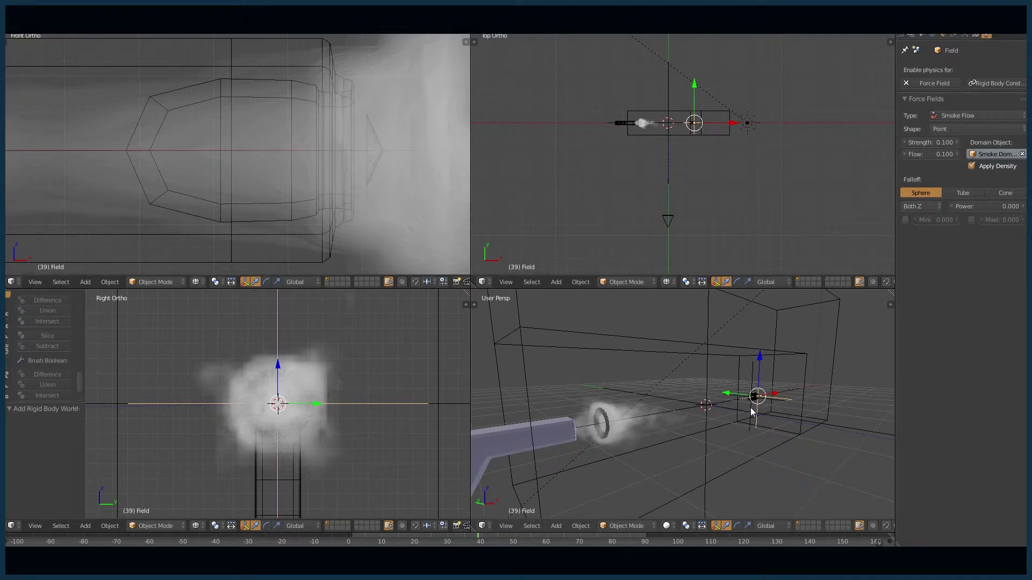
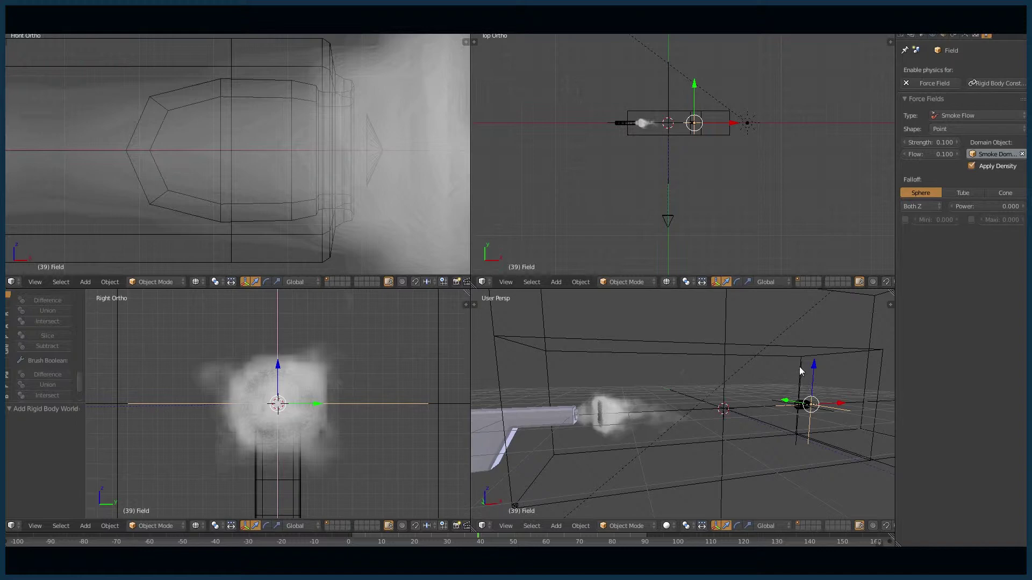
Step: Inspect the force fields around the bullet at frame 39 and reselect the smoke flow field
{"action": "middle_click_drag", "start_coordinate": [845, 362], "coordinate": [817, 379]}
{"action": "right_click", "coordinate": [819, 384]}
{"action": "right_click", "coordinate": [817, 408]}
{"action": "right_click", "coordinate": [836, 375]}
{"action": "right_click", "coordinate": [836, 375]}
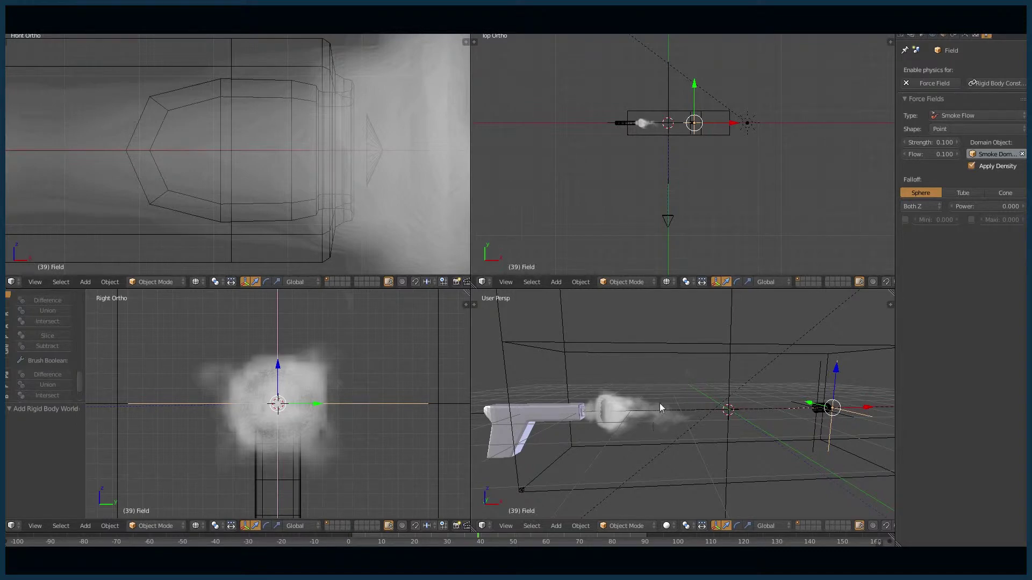
{"action": "middle_click_drag", "start_coordinate": [659, 412], "coordinate": [736, 410]}
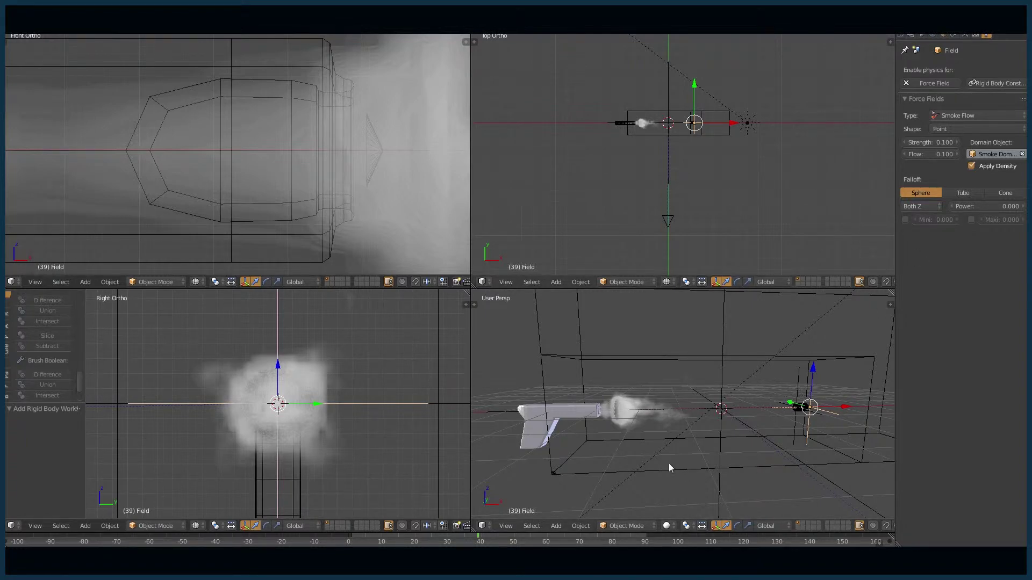
Step: Scrub between frames 29 and 38, stop at frame 35, and examine how the smoke and adaptive domain follow the bullet
{"action": "left_click_drag", "start_coordinate": [607, 534], "coordinate": [445, 544]}
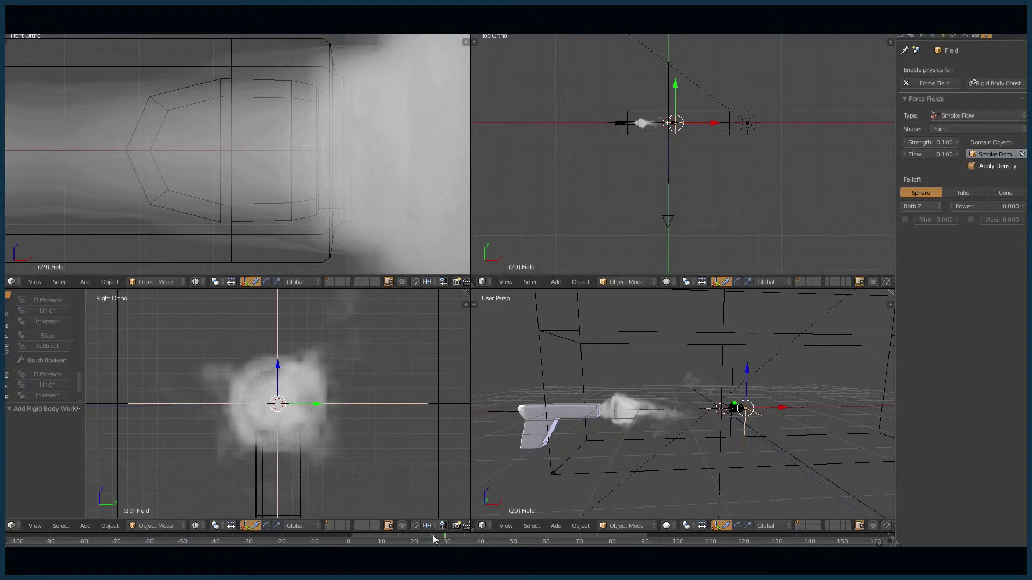
{"action": "key", "text": "alt+a"}
{"action": "mouse_move", "coordinate": [457, 537]}
{"action": "left_mouse_down"}
{"action": "mouse_move", "coordinate": [470, 534]}
{"action": "mouse_move", "coordinate": [426, 543]}
{"action": "mouse_move", "coordinate": [462, 538]}
{"action": "left_mouse_up"}
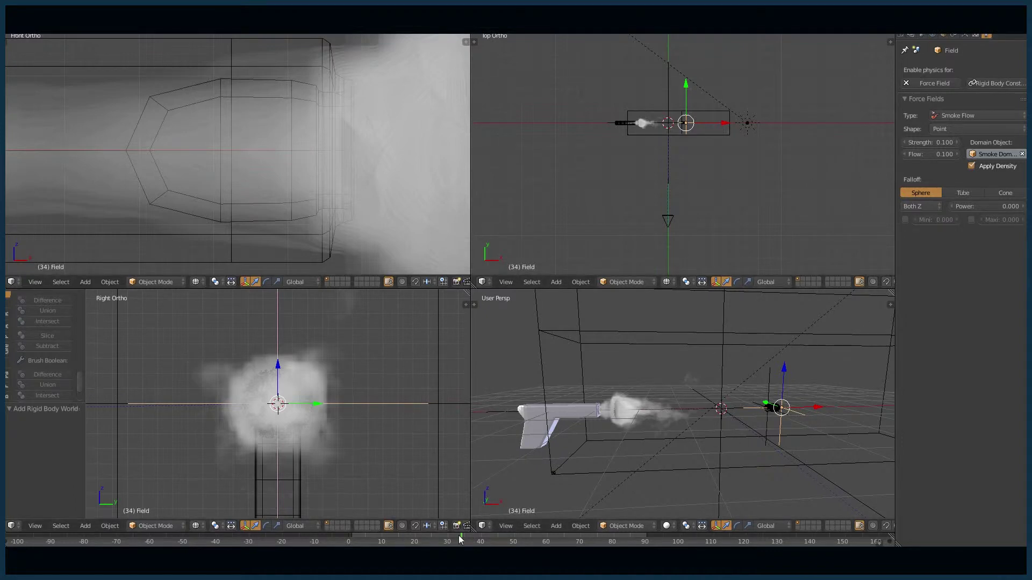
{"action": "mouse_move", "coordinate": [460, 535]}
{"action": "left_mouse_down"}
{"action": "mouse_move", "coordinate": [484, 542]}
{"action": "mouse_move", "coordinate": [350, 547]}
{"action": "mouse_move", "coordinate": [475, 544]}
{"action": "left_mouse_up"}
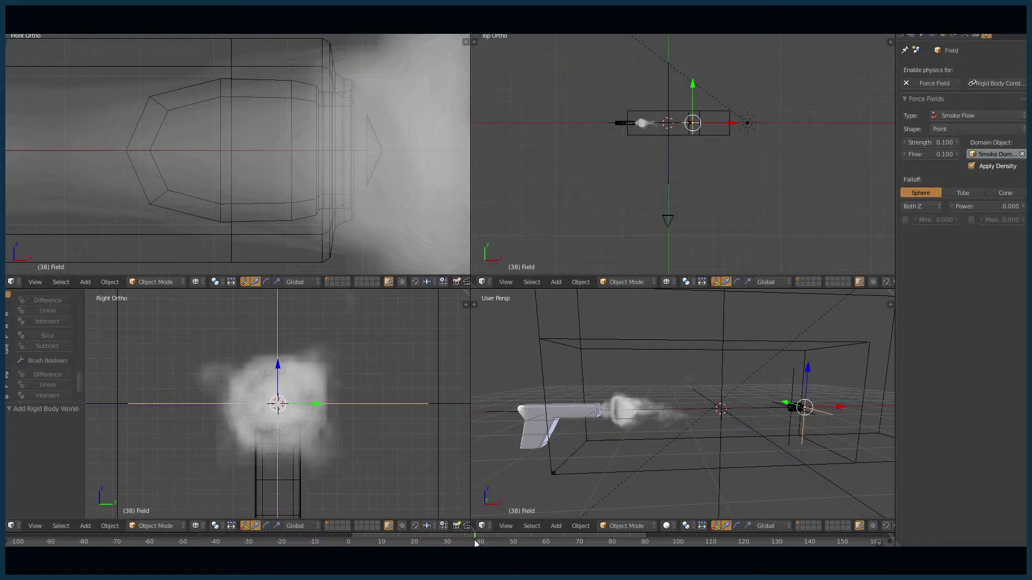
{"action": "left_click_drag", "start_coordinate": [475, 543], "coordinate": [465, 543]}
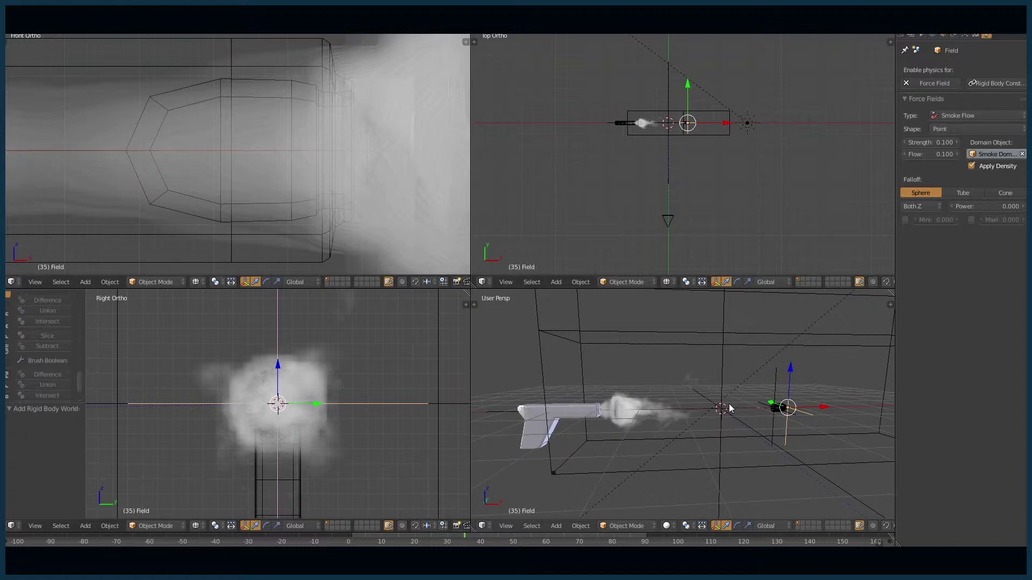
{"action": "mouse_move", "coordinate": [686, 396]}
{"action": "middle_mouse_down"}
{"action": "mouse_move", "coordinate": [675, 395]}
{"action": "mouse_move", "coordinate": [723, 404]}
{"action": "mouse_move", "coordinate": [702, 397]}
{"action": "middle_mouse_up"}
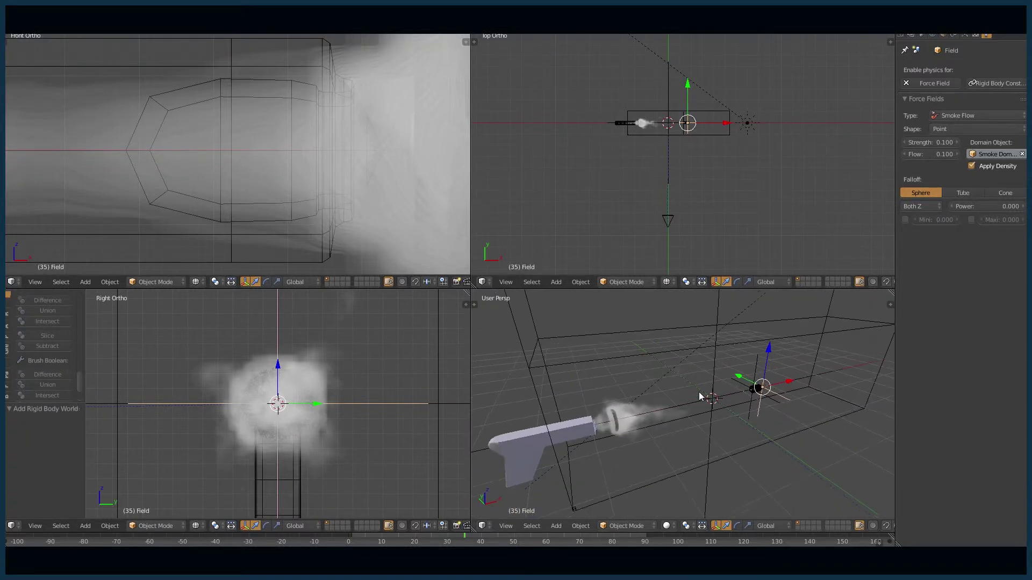
Step: Switch to Firefox and read the Blender manual's Turbulence force field page, highlighting the Global option's description
{"action": "mouse_move", "coordinate": [217, 562]}
{"action": "left_click", "coordinate": [262, 498]}
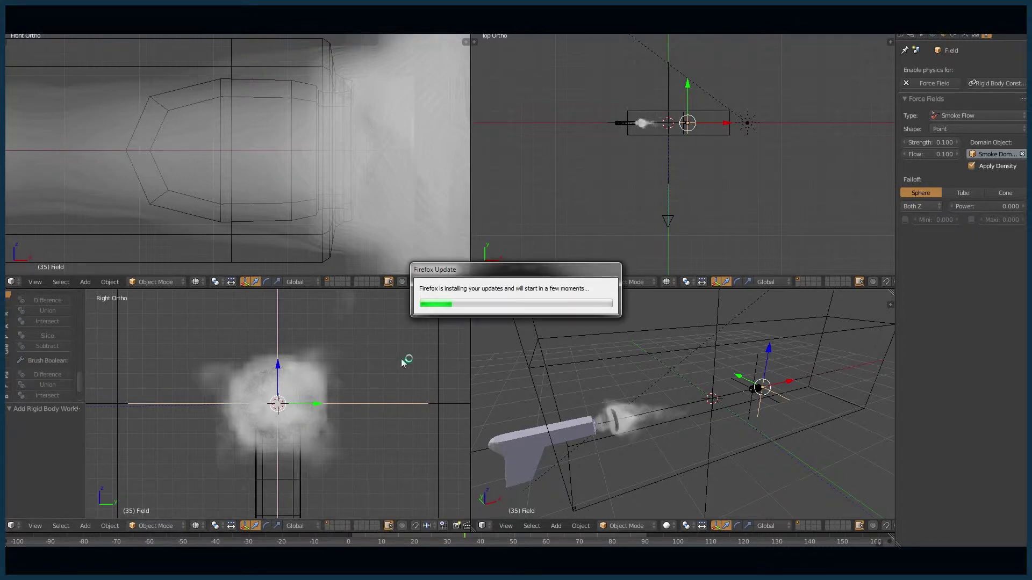
{"action": "left_click_drag", "start_coordinate": [530, 270], "coordinate": [903, 269]}
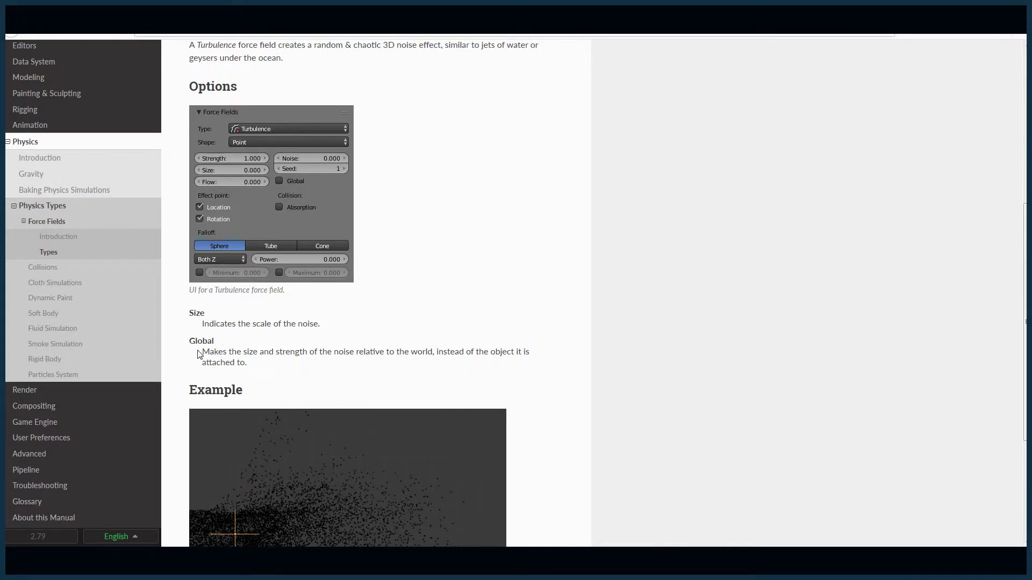
{"action": "left_click_drag", "start_coordinate": [203, 352], "coordinate": [255, 361]}
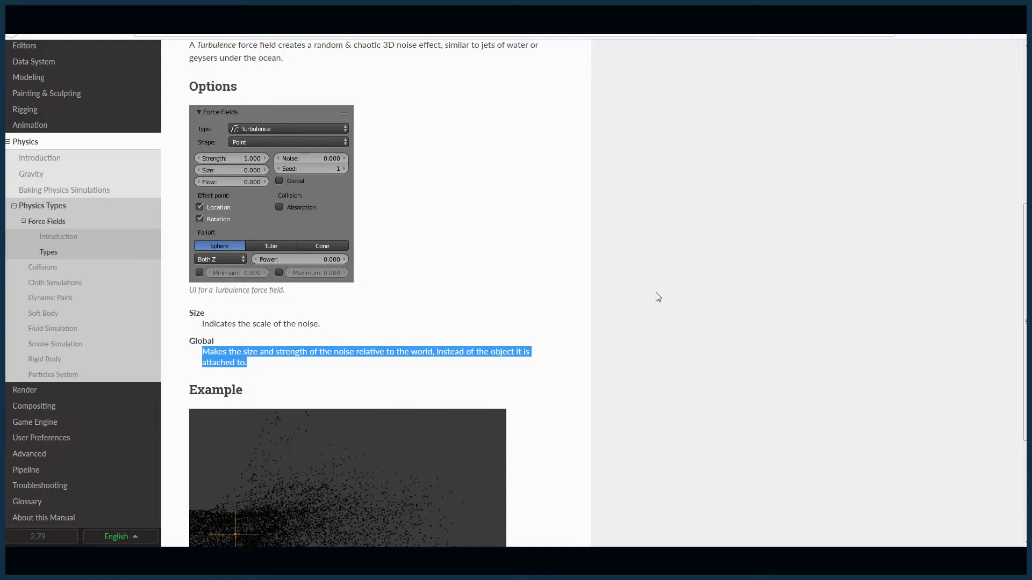
{"action": "scroll", "coordinate": [655, 293], "scroll_direction": "down", "scroll_amount": 3}
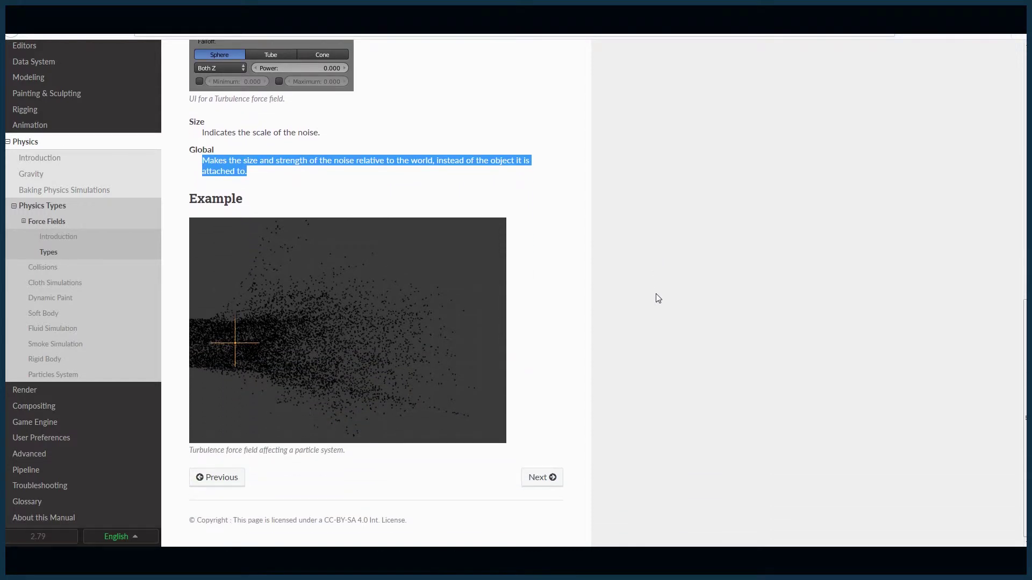
{"action": "scroll", "coordinate": [658, 298], "scroll_direction": "up", "scroll_amount": 7}
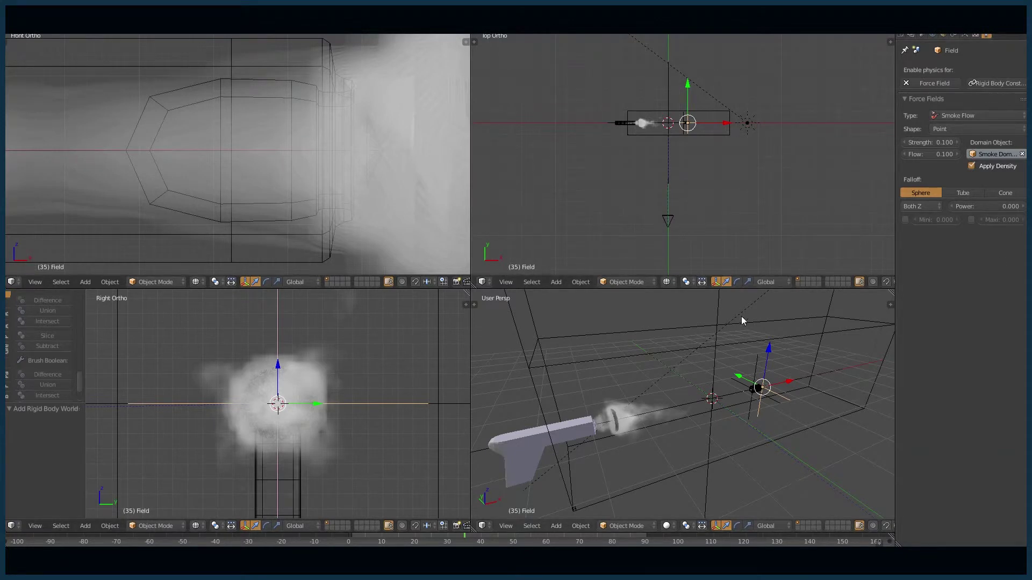
Step: Return to Blender, select the cylinder emitter at the muzzle, and review its particle emission, velocity and physics settings
{"action": "middle_click_drag", "start_coordinate": [634, 389], "coordinate": [714, 442]}
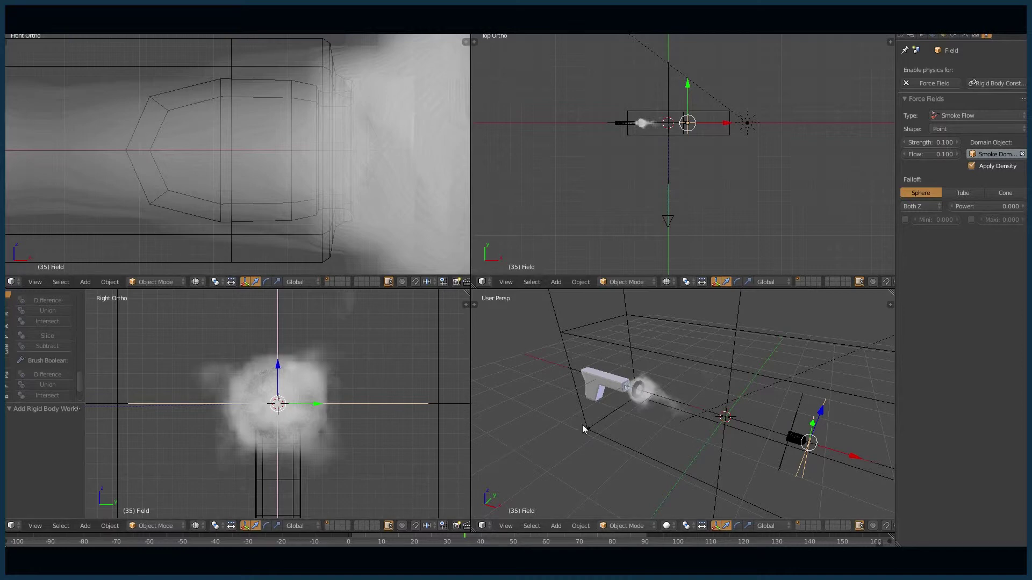
{"action": "right_click", "coordinate": [387, 142]}
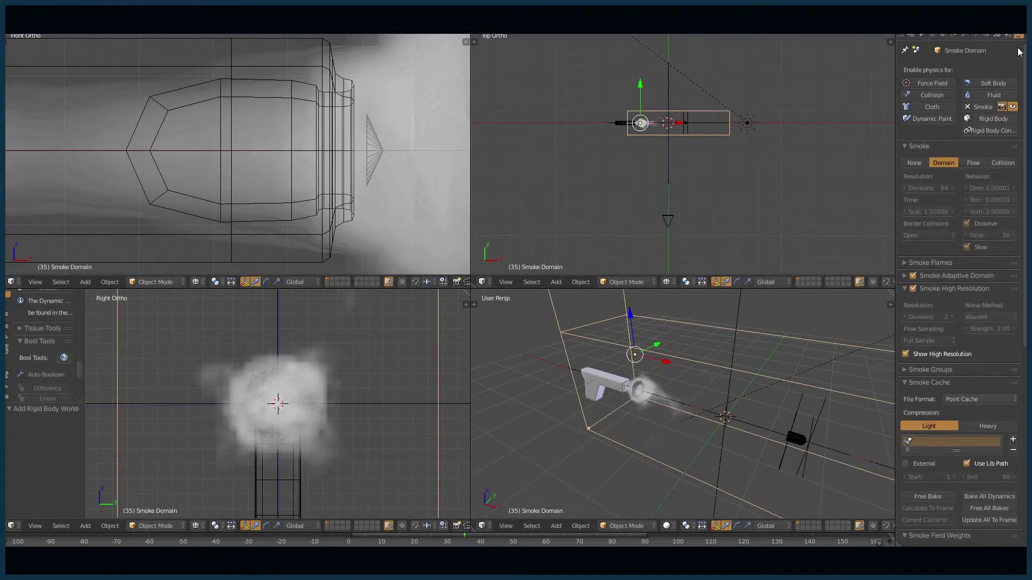
{"action": "left_click", "coordinate": [1009, 35]}
{"action": "scroll", "coordinate": [630, 135], "scroll_direction": "up", "scroll_amount": 6}
{"action": "key", "text": "KP_7"}
{"action": "scroll", "coordinate": [576, 157], "scroll_direction": "up", "scroll_amount": 3}
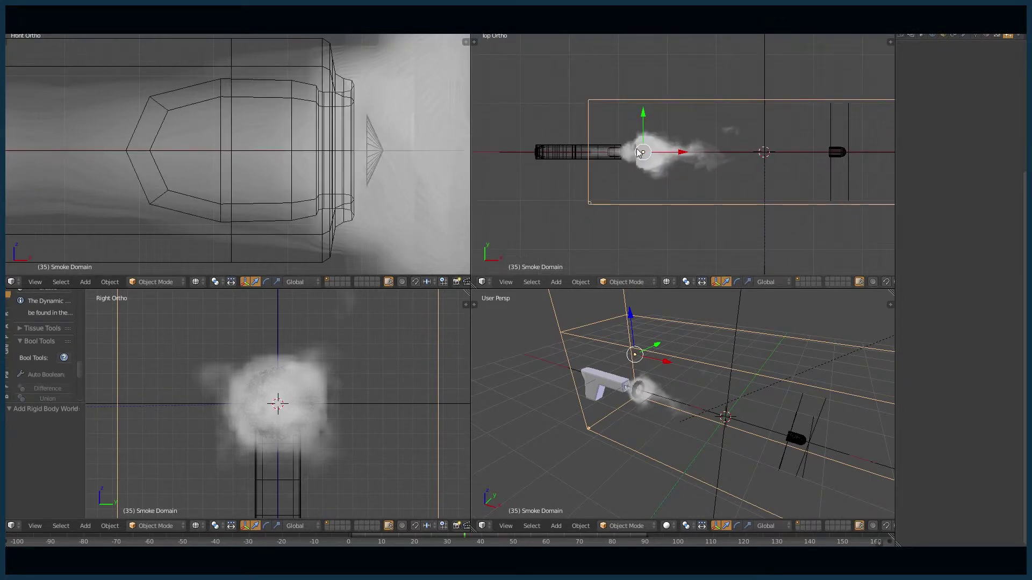
{"action": "right_click", "coordinate": [376, 150]}
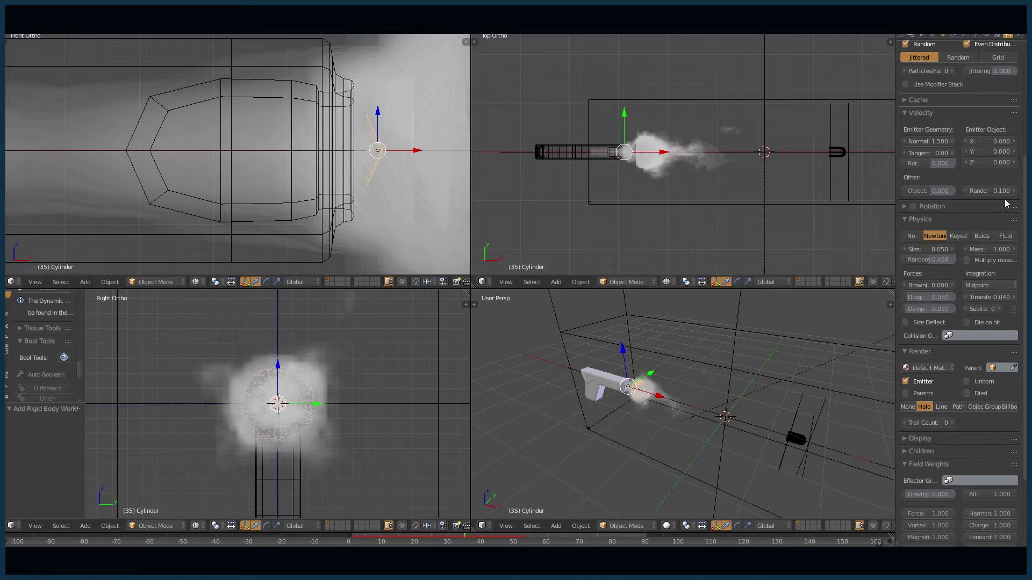
{"action": "scroll", "coordinate": [1004, 199], "scroll_direction": "up", "scroll_amount": 8}
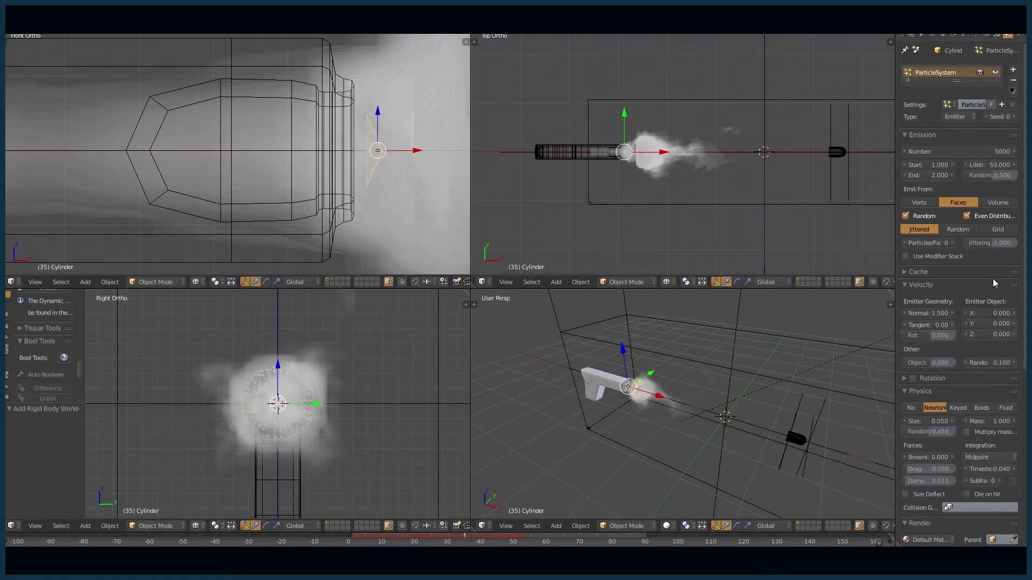
Step: Review the cylinder emitter's particle render and field weight settings, including its gravity weight
{"action": "scroll", "coordinate": [993, 279], "scroll_direction": "down", "scroll_amount": 4}
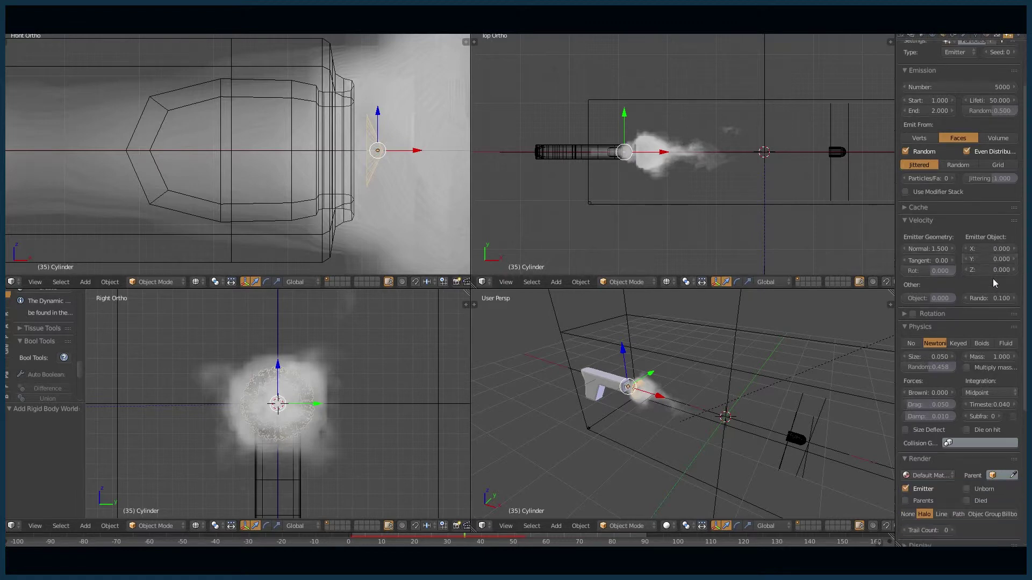
{"action": "scroll", "coordinate": [993, 278], "scroll_direction": "down", "scroll_amount": 1}
{"action": "scroll", "coordinate": [993, 278], "scroll_direction": "down", "scroll_amount": 4}
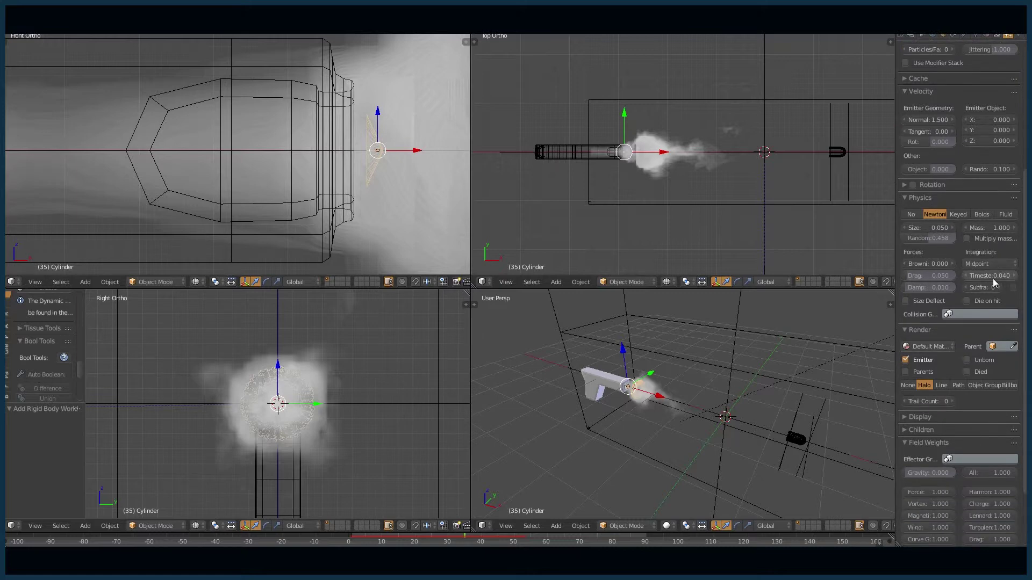
{"action": "scroll", "coordinate": [992, 278], "scroll_direction": "down", "scroll_amount": 1}
{"action": "scroll", "coordinate": [992, 278], "scroll_direction": "down", "scroll_amount": 1}
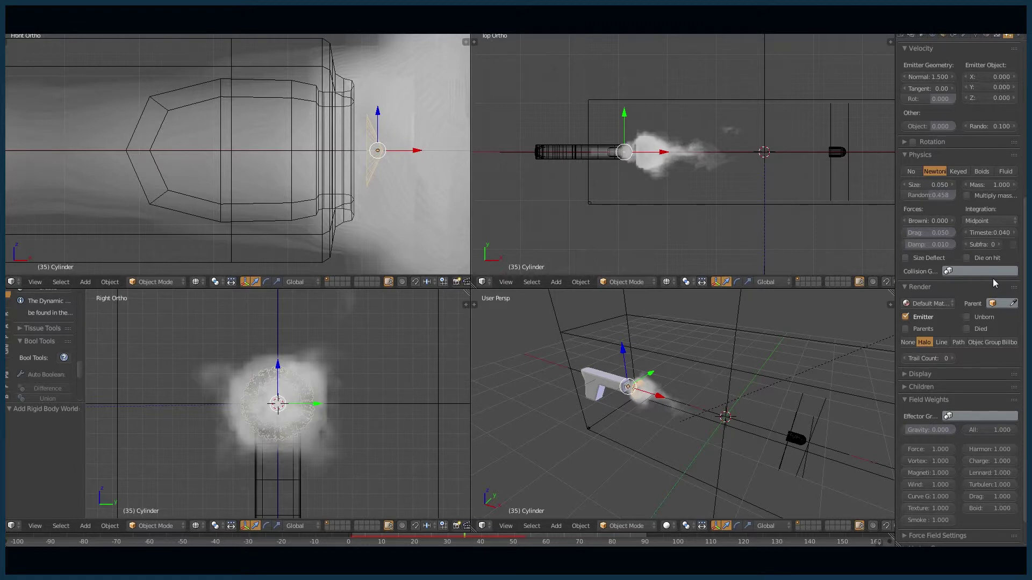
{"action": "scroll", "coordinate": [992, 279], "scroll_direction": "up", "scroll_amount": 9}
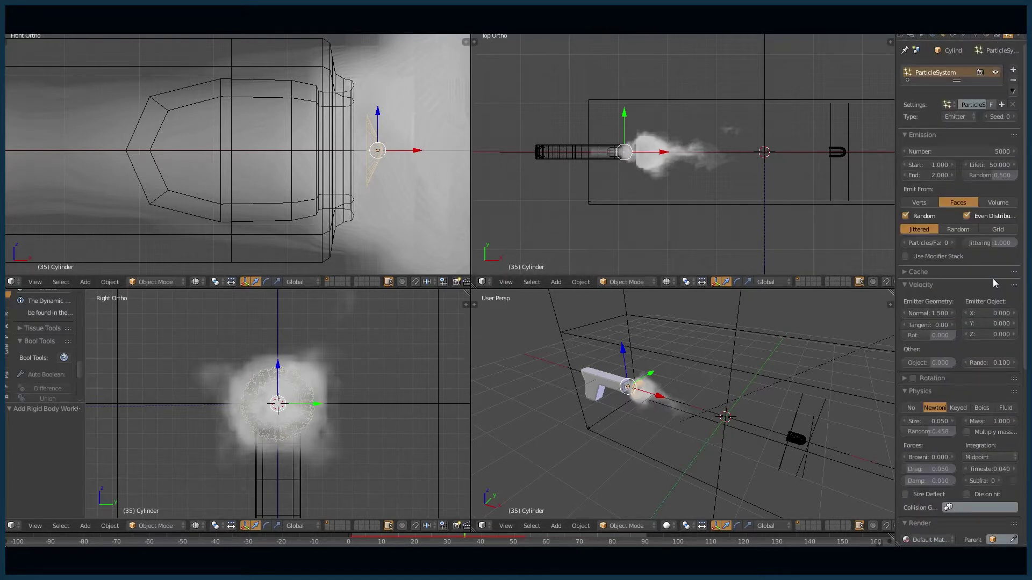
Step: Check the smoke domain's physics settings, reselect the cylinder emitter, and review its smoke flow and particle velocity settings
{"action": "right_click", "coordinate": [733, 202]}
{"action": "left_click", "coordinate": [1018, 35]}
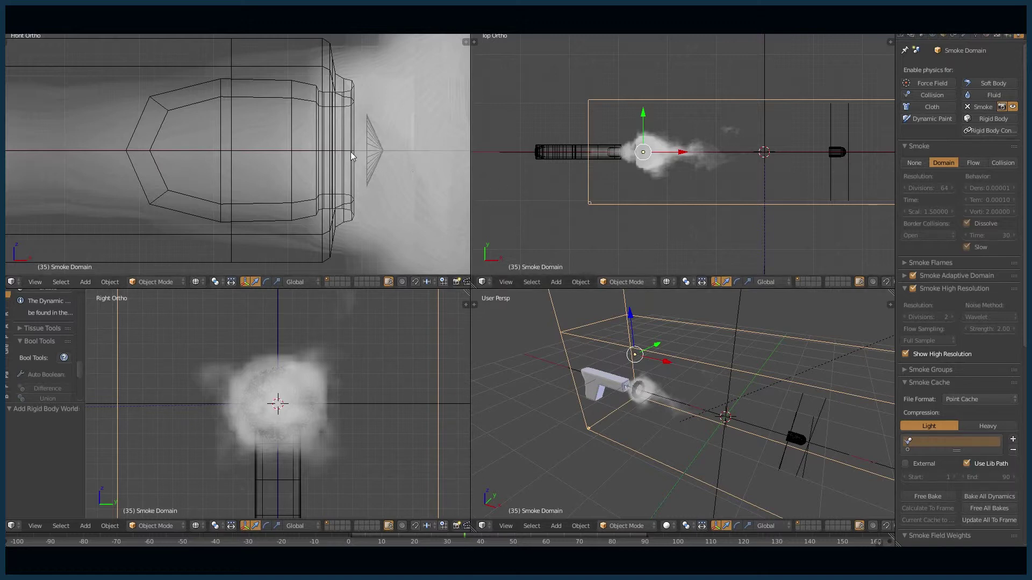
{"action": "right_click", "coordinate": [375, 144]}
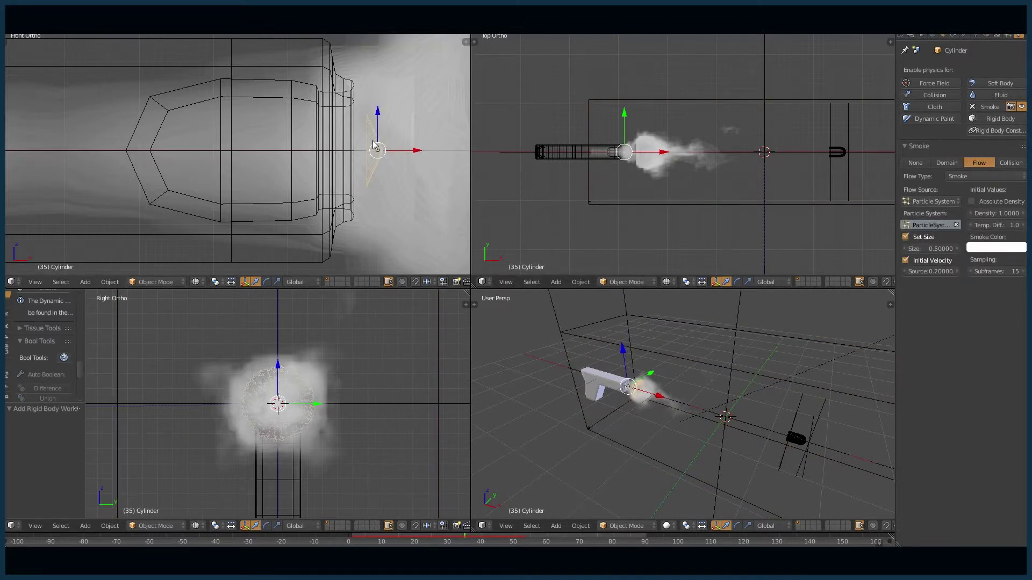
{"action": "left_click", "coordinate": [1007, 35]}
{"action": "scroll", "coordinate": [972, 226], "scroll_direction": "down", "scroll_amount": 2}
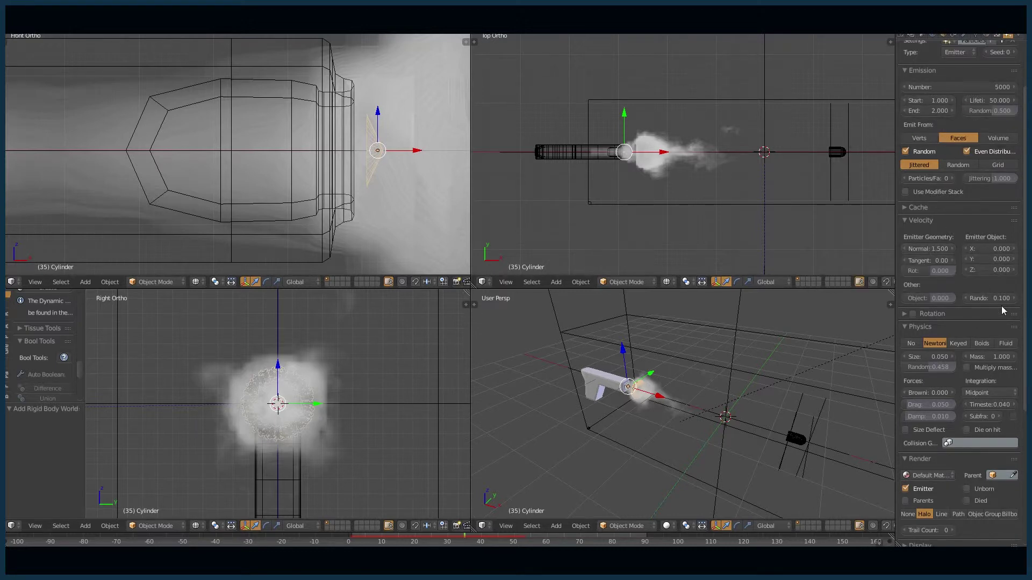
Step: Play the simulation from its start to frame 3 and examine the first smoke burst at the gun muzzle
{"action": "left_click", "coordinate": [351, 534]}
{"action": "key", "text": "alt+a"}
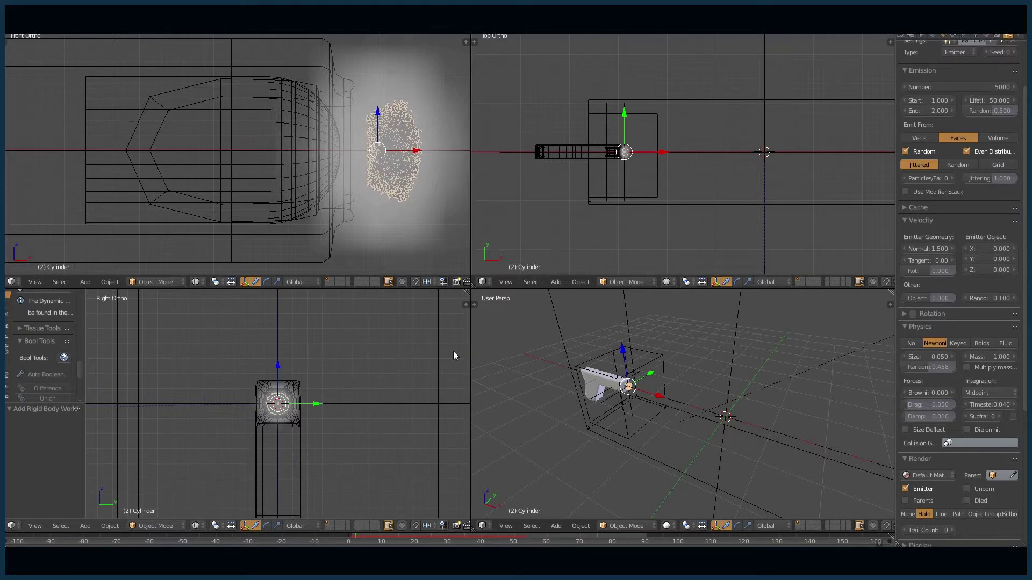
{"action": "scroll", "coordinate": [365, 129], "scroll_direction": "down", "scroll_amount": 2}
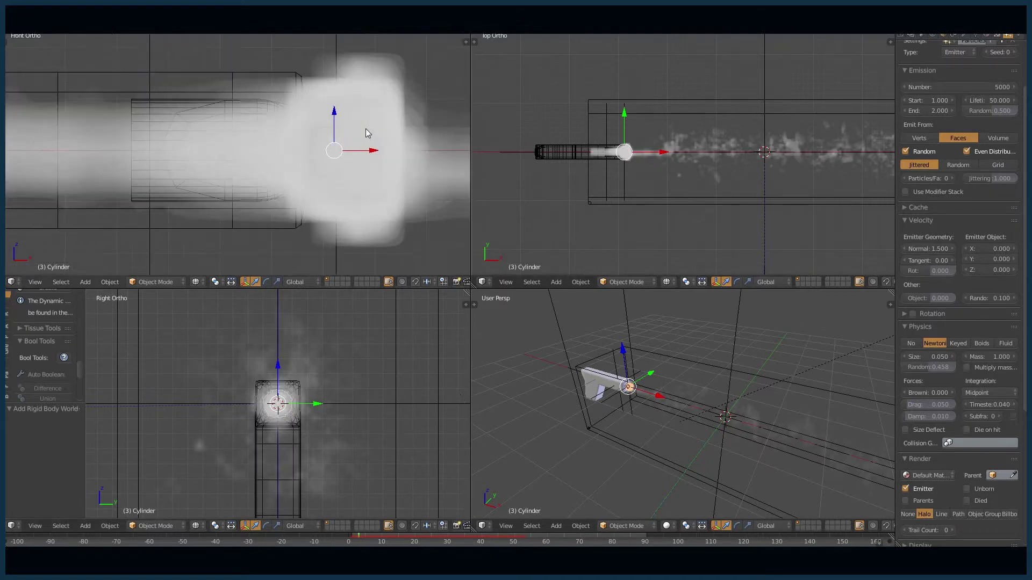
{"action": "scroll", "coordinate": [296, 417], "scroll_direction": "up", "scroll_amount": 5}
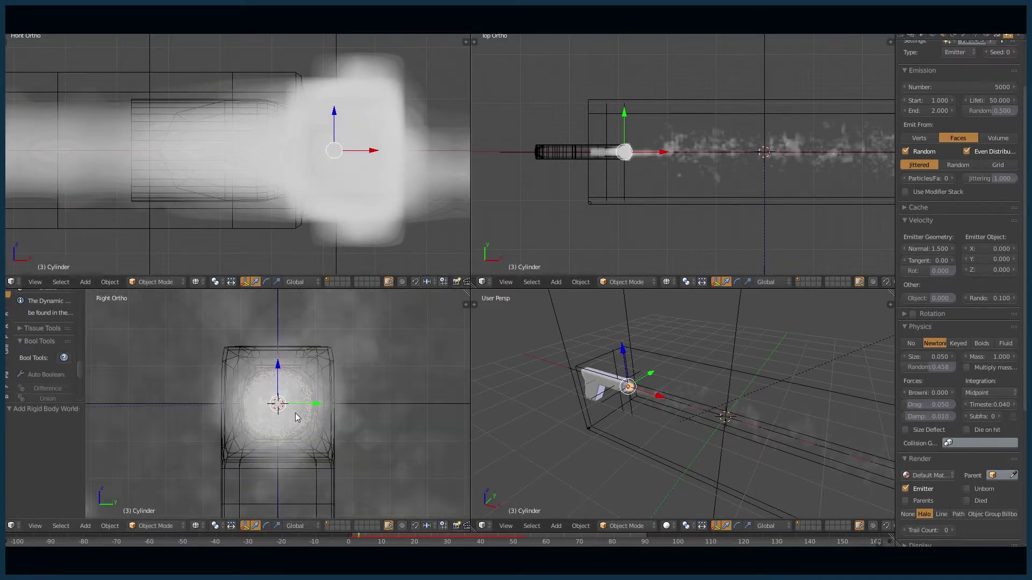
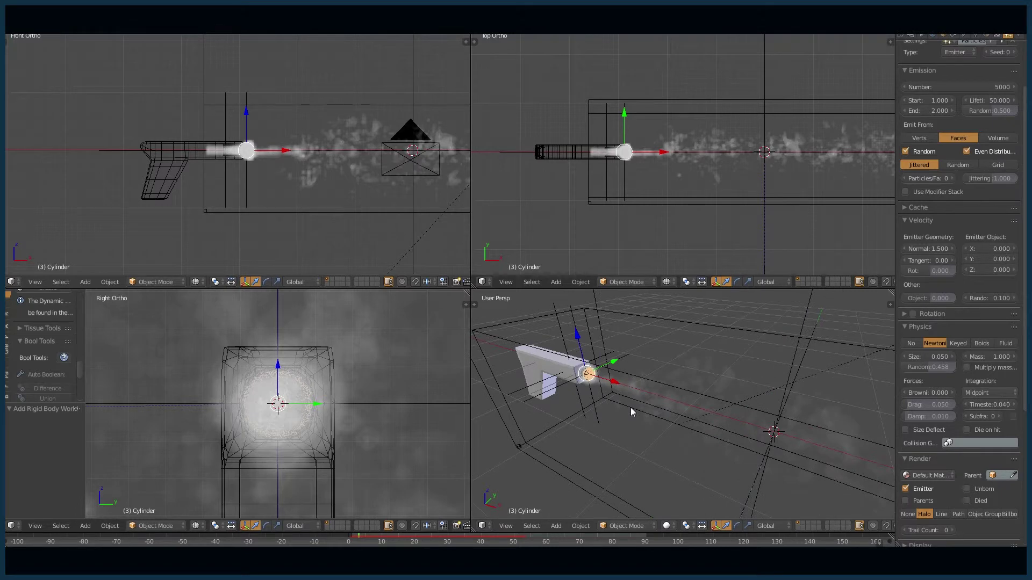
{"action": "scroll", "coordinate": [293, 170], "scroll_direction": "up", "scroll_amount": 5}
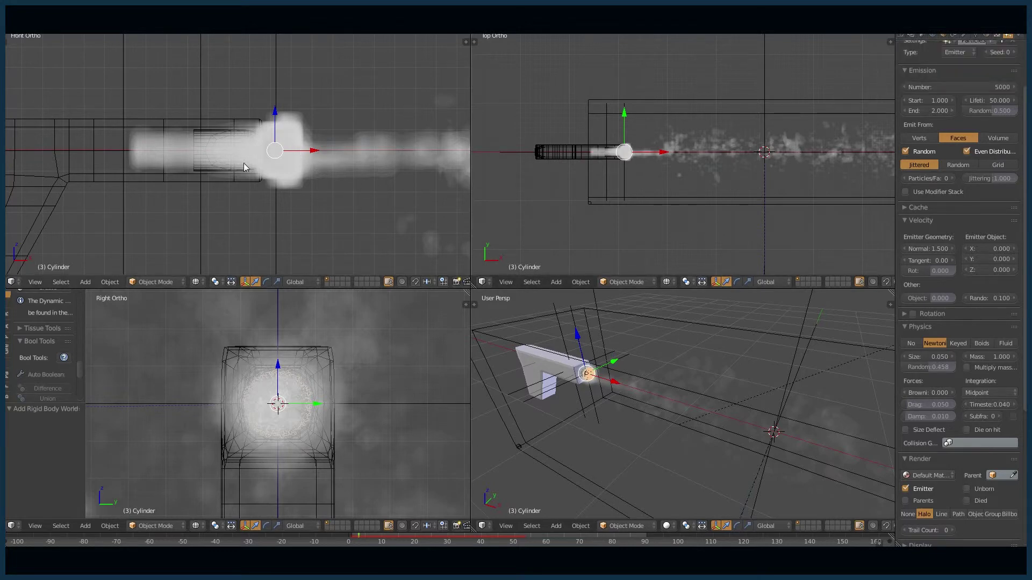
Step: Show the emitter's smoke flow settings and examine the particle ring and muzzle smoke closely at frame 13
{"action": "left_click", "coordinate": [1020, 36]}
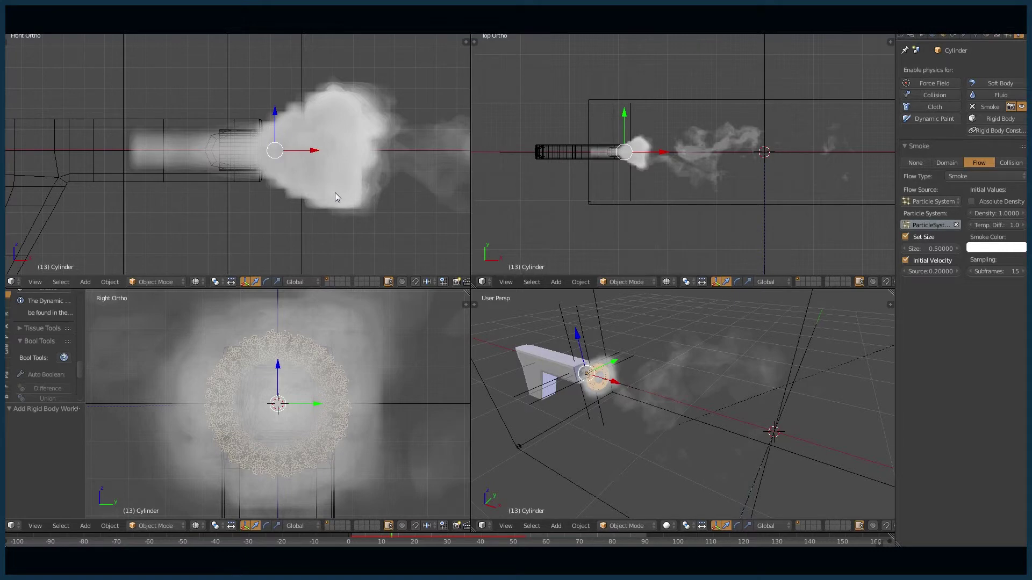
{"action": "scroll", "coordinate": [641, 179], "scroll_direction": "up", "scroll_amount": 4}
{"action": "middle_click_drag", "start_coordinate": [601, 193], "coordinate": [755, 154], "text": "shift"}
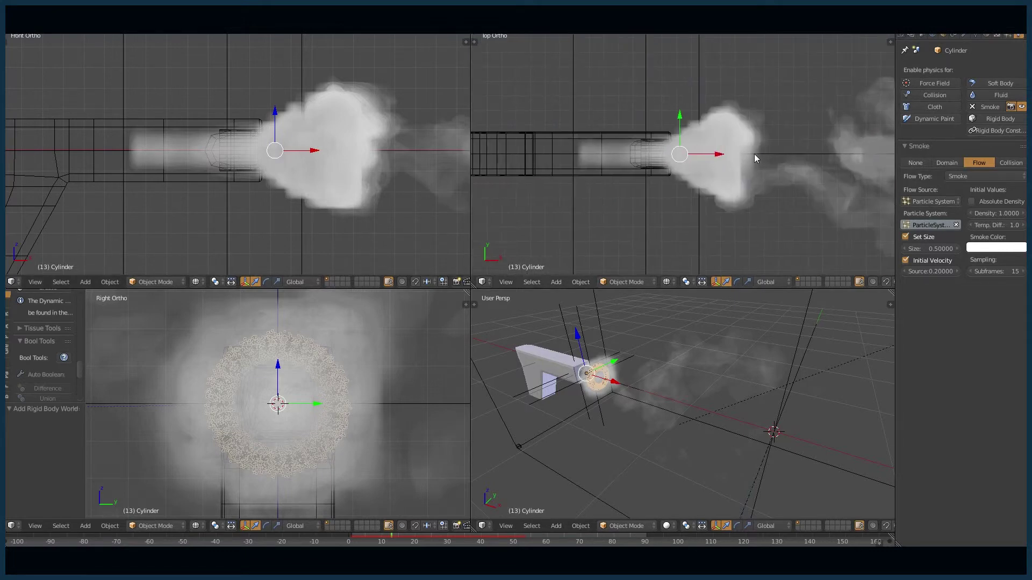
{"action": "scroll", "coordinate": [748, 164], "scroll_direction": "up", "scroll_amount": 7}
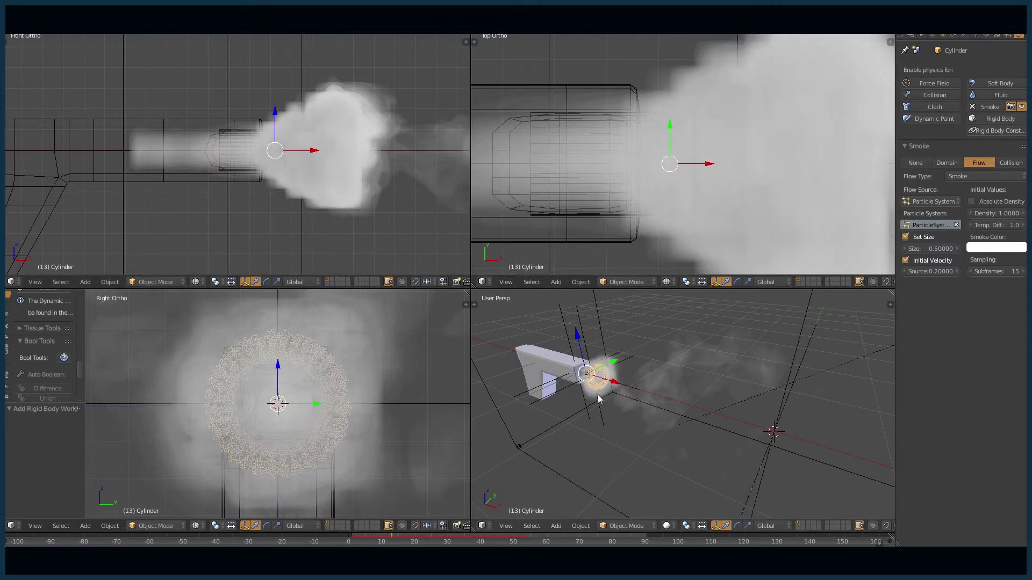
{"action": "scroll", "coordinate": [597, 394], "scroll_direction": "up", "scroll_amount": 8}
{"action": "key", "text": "KP_Decimal"}
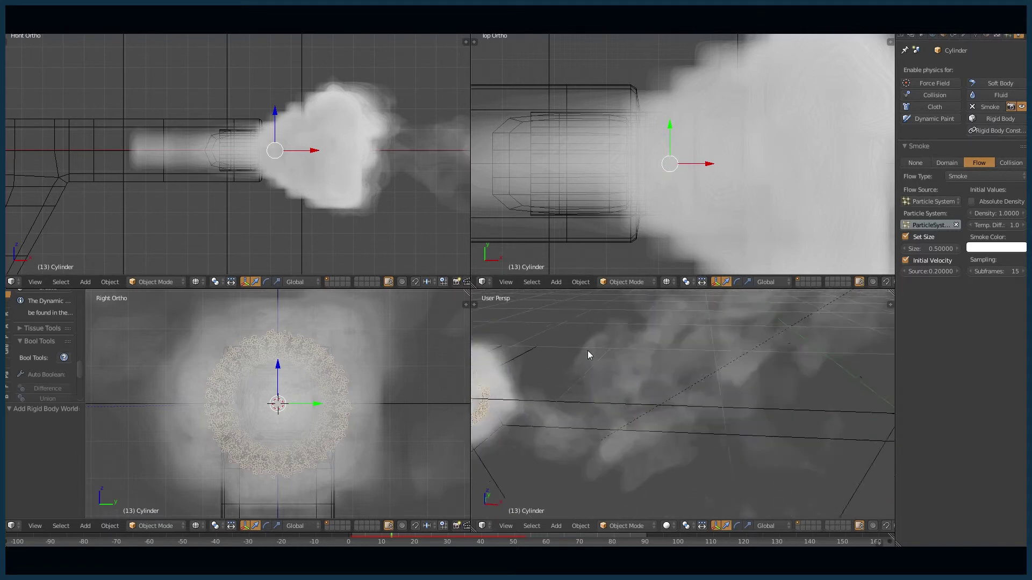
{"action": "middle_click_drag", "start_coordinate": [834, 386], "coordinate": [746, 356]}
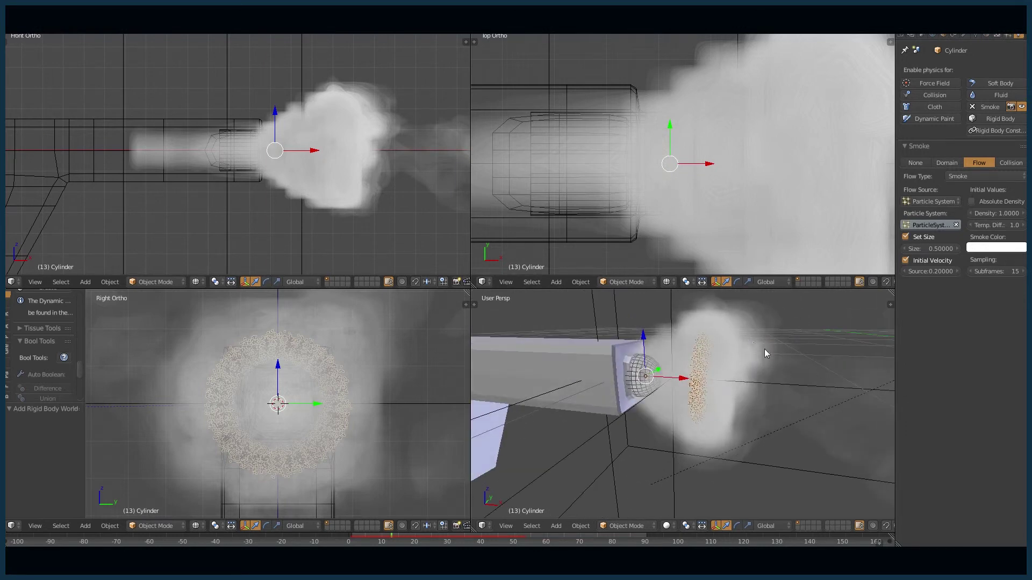
{"action": "middle_click_drag", "start_coordinate": [786, 353], "coordinate": [709, 387]}
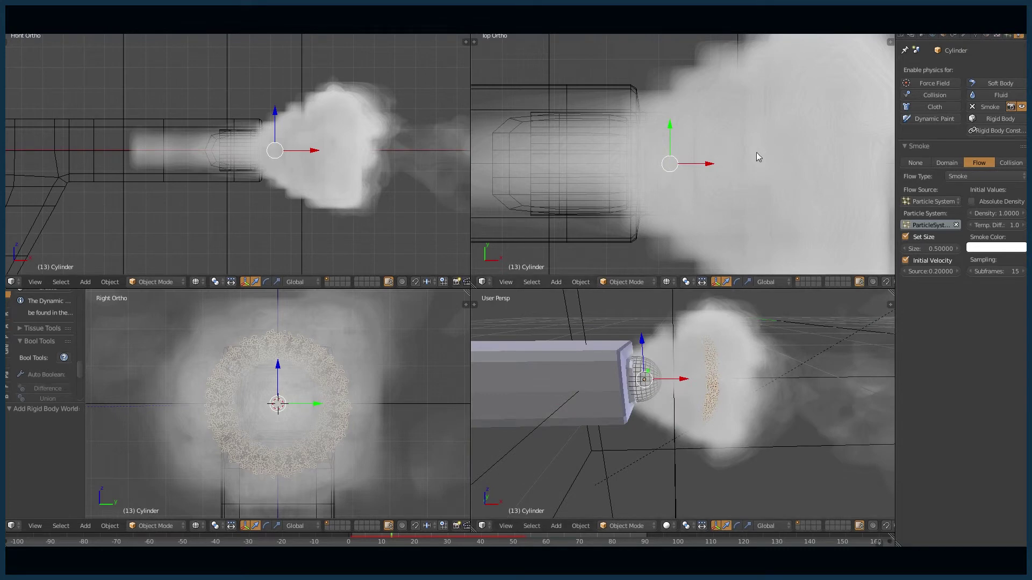
Step: Examine how the muzzle smoke spreads and lingers at frames 18 and 111, viewing the whole gun and domain
{"action": "scroll", "coordinate": [752, 197], "scroll_direction": "down", "scroll_amount": 4}
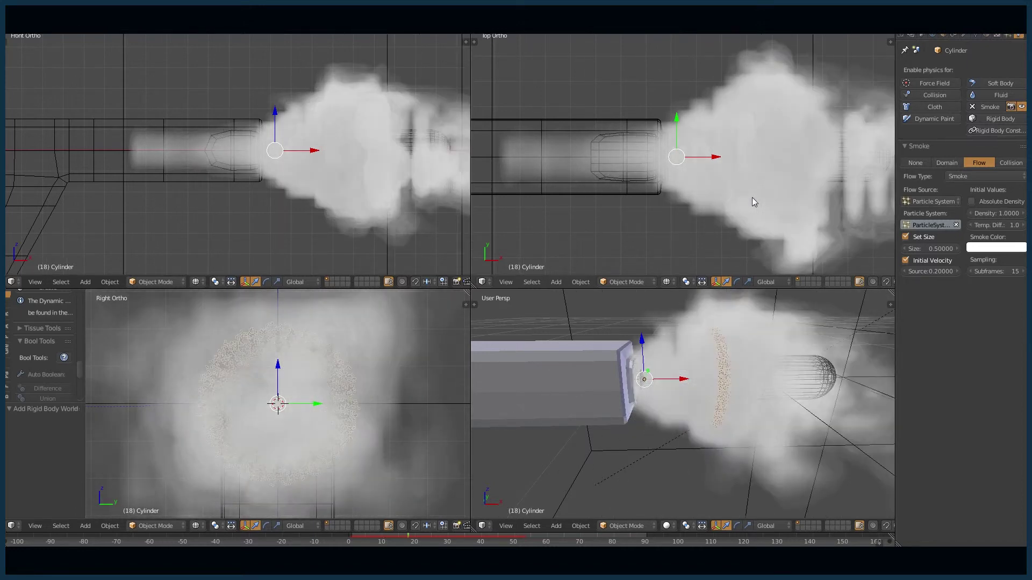
{"action": "middle_click_drag", "start_coordinate": [731, 345], "coordinate": [742, 401]}
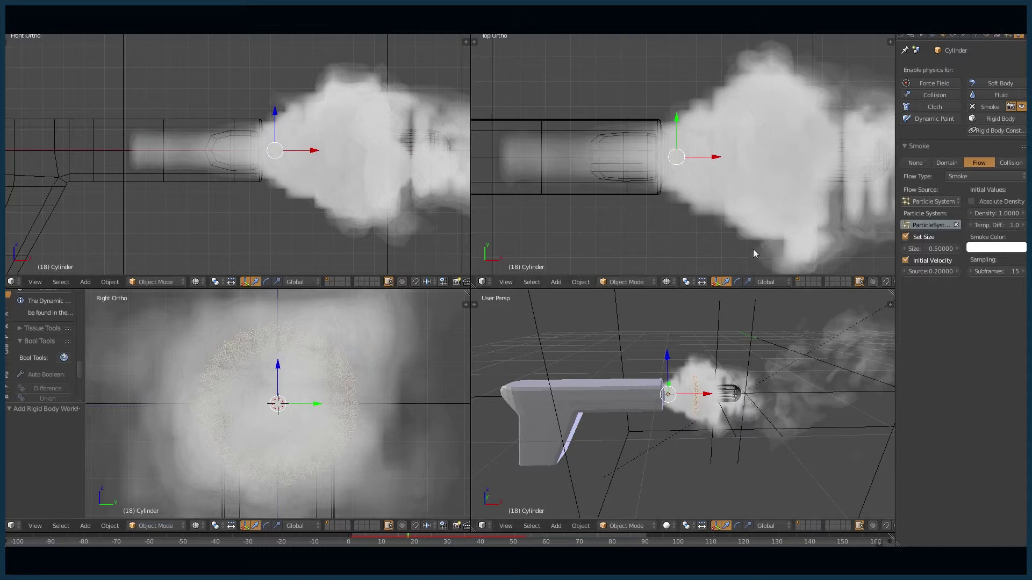
{"action": "scroll", "coordinate": [736, 404], "scroll_direction": "down", "scroll_amount": 5}
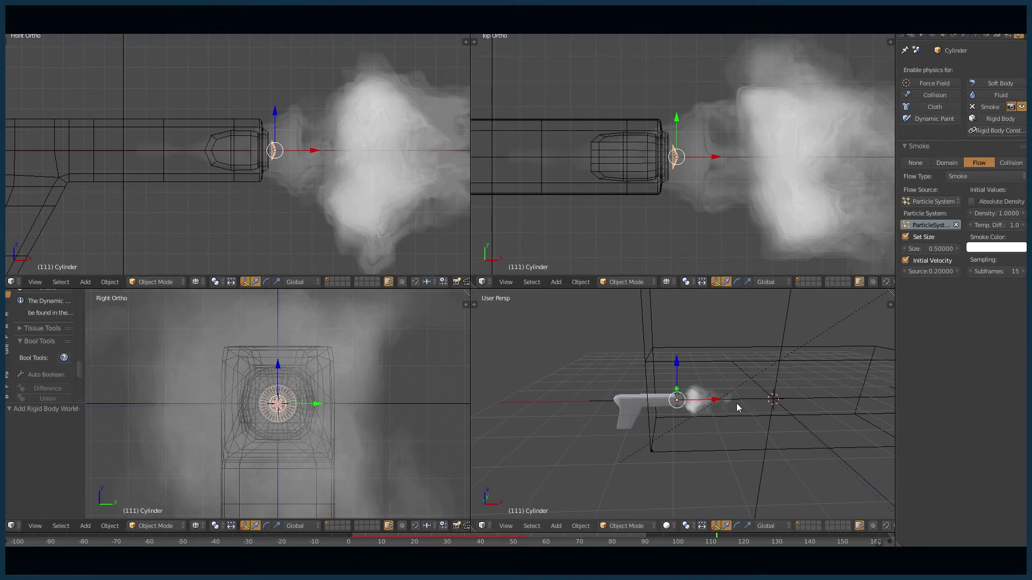
{"action": "middle_click_drag", "start_coordinate": [735, 403], "coordinate": [753, 413]}
Step: Step the timeline back from frame 111 to frame 2, watching the smoke and adaptive domain in reverse
{"action": "key", "text": "Left"}
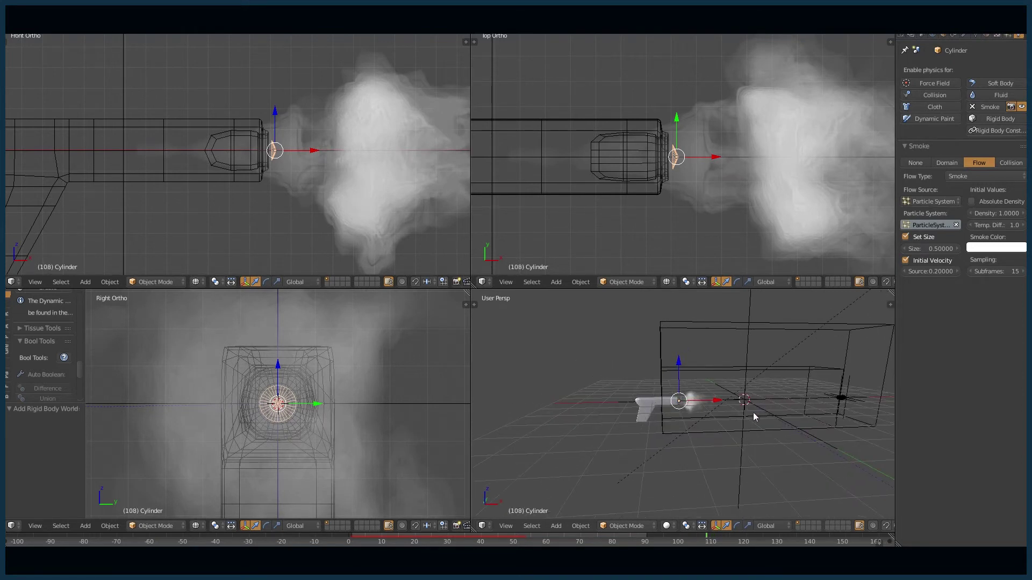
{"action": "key", "text": "Left"}
{"action": "key", "text": "Left"}
{"action": "key", "text": "Left"}
{"action": "key", "text": "Left"}
{"action": "key", "text": "Left"}
{"action": "key", "text": "Left"}
{"action": "key", "text": "Left"}
{"action": "key", "text": "Left"}
{"action": "key", "text": "Left"}
{"action": "key", "text": "Left"}
{"action": "key", "text": "Left"}
{"action": "key", "text": "Left"}
{"action": "key", "text": "Left"}
{"action": "key", "text": "Left"}
{"action": "key", "text": "Left"}
{"action": "key", "text": "Left"}
{"action": "key", "text": "Left"}
{"action": "key", "text": "Left"}
{"action": "key", "text": "Left"}
{"action": "key", "text": "Left"}
{"action": "key", "text": "Left"}
{"action": "key", "text": "Left"}
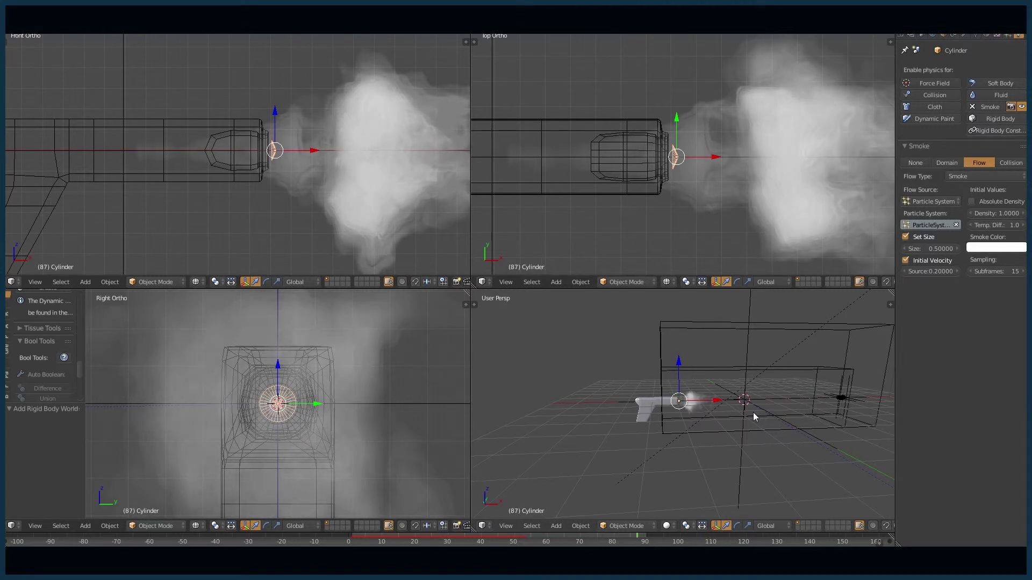
{"action": "key", "text": "Left"}
{"action": "key", "text": "Left"}
{"action": "key", "text": "Left"}
{"action": "key", "text": "Left"}
{"action": "key", "text": "Left"}
{"action": "key", "text": "Left"}
{"action": "key", "text": "Left"}
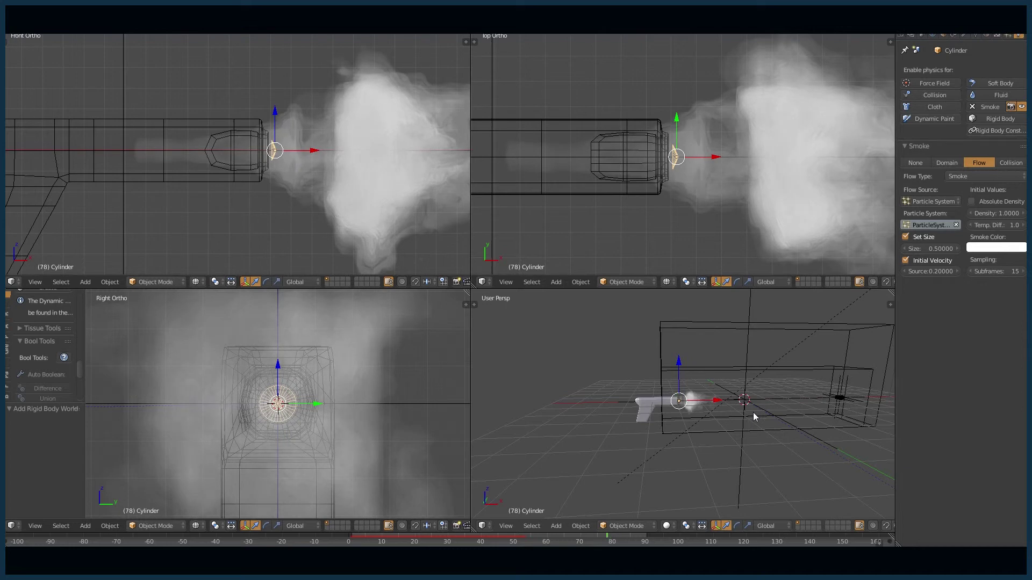
{"action": "key", "text": "Left"}
{"action": "key", "text": "Left"}
{"action": "key", "text": "Left"}
{"action": "key", "text": "Left"}
{"action": "key", "text": "Left"}
{"action": "key", "text": "Left"}
{"action": "key", "text": "Left"}
{"action": "key", "text": "Left"}
{"action": "key", "text": "Left"}
{"action": "key", "text": "Left"}
{"action": "key", "text": "Left"}
{"action": "key", "text": "Left"}
{"action": "key", "text": "Left"}
{"action": "key", "text": "Left"}
{"action": "key", "text": "Left"}
{"action": "key", "text": "Left"}
{"action": "key", "text": "Left"}
{"action": "key", "text": "Left"}
{"action": "key", "text": "Left"}
{"action": "key", "text": "Left"}
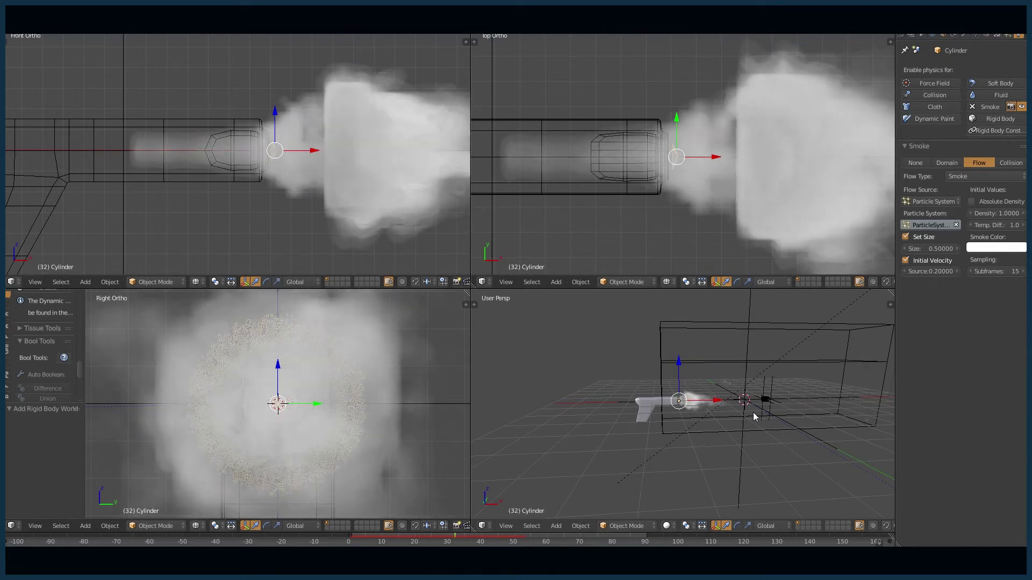
{"action": "key", "text": "Left"}
{"action": "key", "text": "Left"}
{"action": "key", "text": "Left"}
{"action": "key", "text": "Left"}
{"action": "key", "text": "Left"}
{"action": "key", "text": "Left"}
{"action": "key", "text": "Left"}
{"action": "key", "text": "Left"}
{"action": "key", "text": "Left"}
{"action": "key", "text": "Left"}
{"action": "key", "text": "Left"}
{"action": "key", "text": "Left"}
{"action": "key", "text": "Left"}
{"action": "key", "text": "Left"}
{"action": "key", "text": "Left"}
{"action": "key", "text": "Left"}
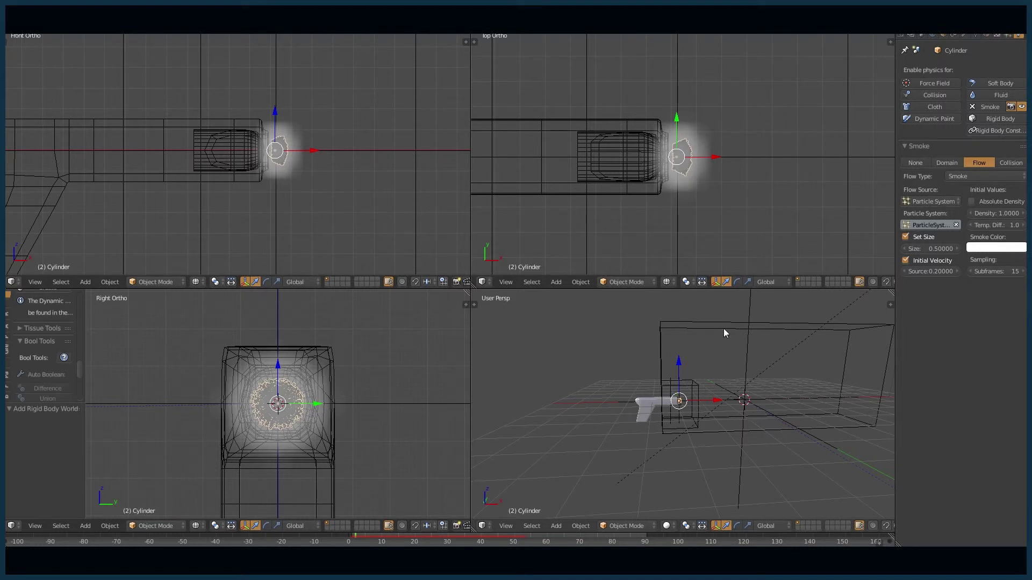
Step: Select the bullet collision object and examine at frames 14 and 17 how it pushes through the muzzle smoke
{"action": "middle_click_drag", "start_coordinate": [709, 344], "coordinate": [668, 419]}
{"action": "scroll", "coordinate": [669, 418], "scroll_direction": "up", "scroll_amount": 4}
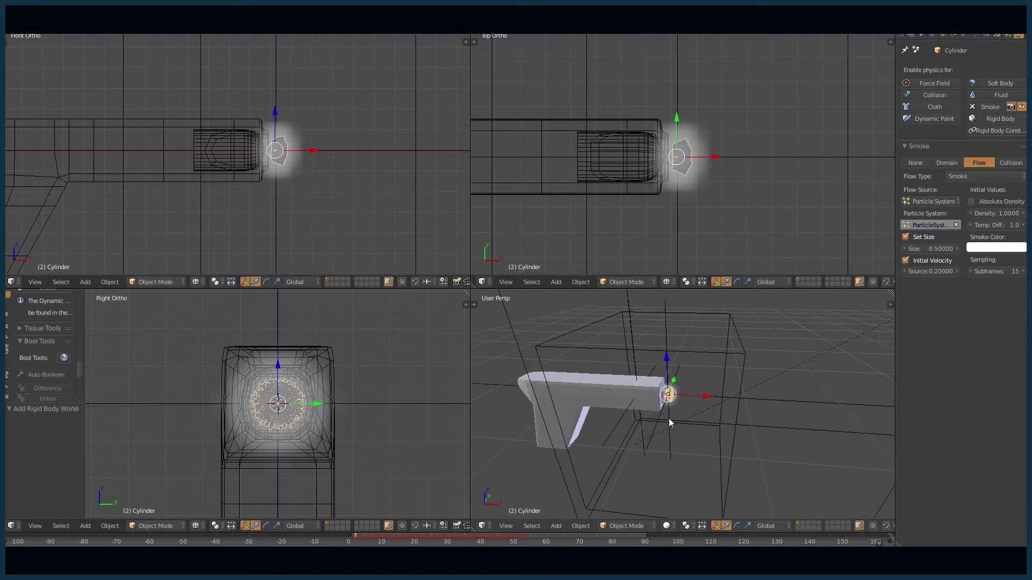
{"action": "right_click", "coordinate": [245, 143]}
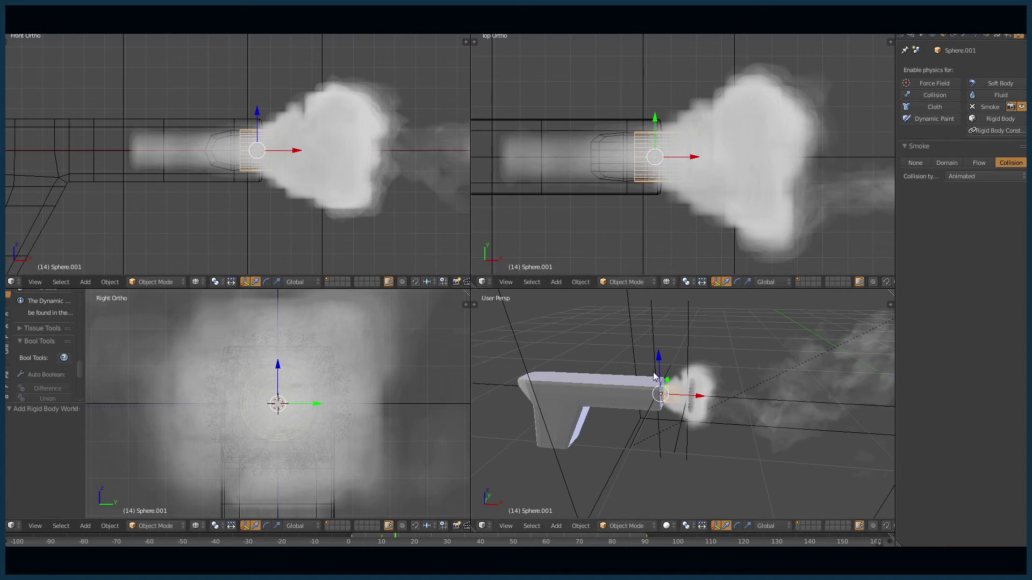
{"action": "middle_click_drag", "start_coordinate": [728, 417], "coordinate": [716, 397]}
{"action": "scroll", "coordinate": [716, 397], "scroll_direction": "up", "scroll_amount": 3}
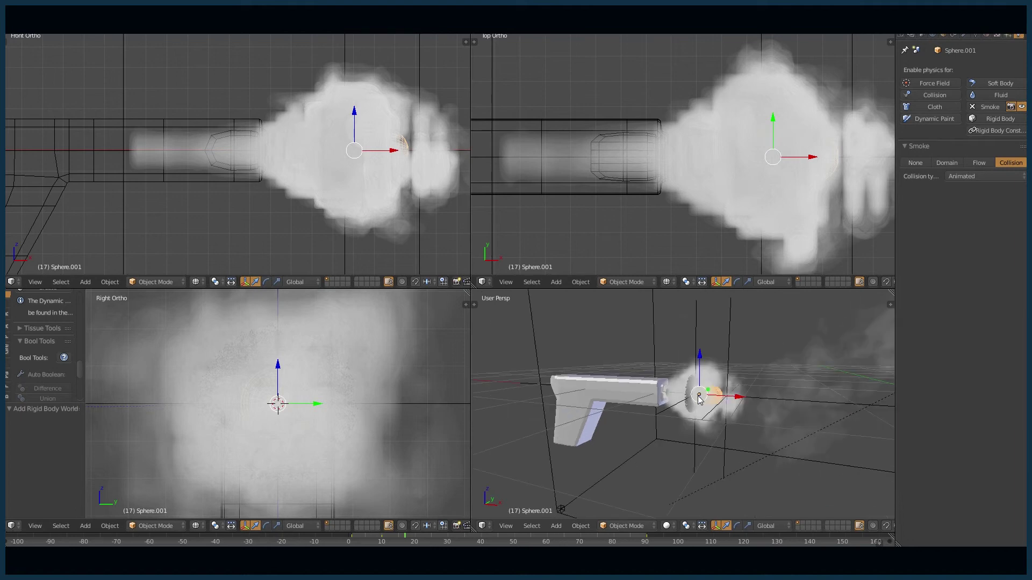
{"action": "mouse_move", "coordinate": [672, 379]}
{"action": "middle_mouse_down"}
{"action": "mouse_move", "coordinate": [642, 383]}
{"action": "mouse_move", "coordinate": [672, 394]}
{"action": "middle_mouse_up"}
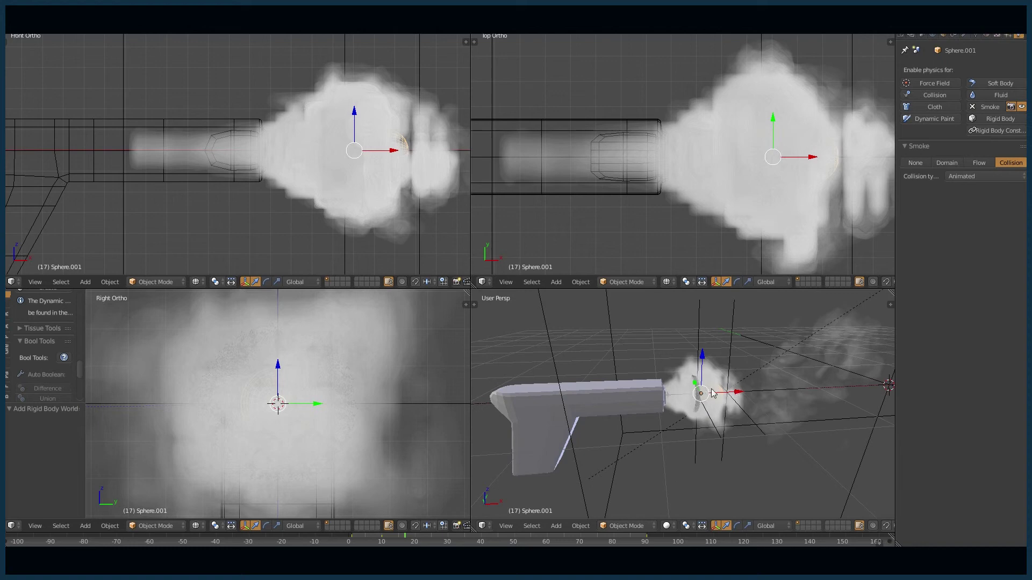
{"action": "mouse_move", "coordinate": [779, 417]}
{"action": "middle_mouse_down"}
{"action": "mouse_move", "coordinate": [758, 414]}
{"action": "mouse_move", "coordinate": [793, 413]}
{"action": "middle_mouse_up"}
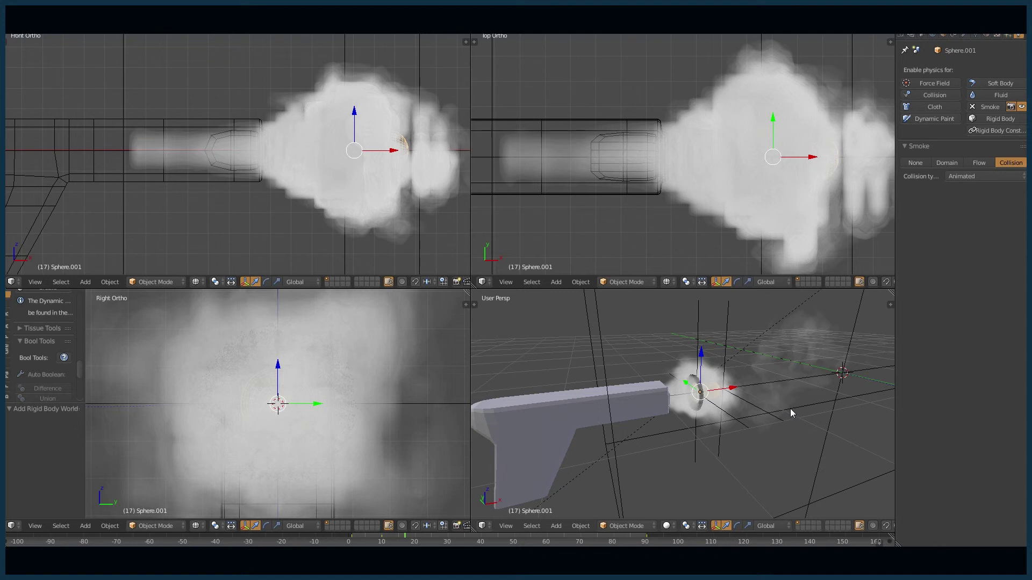
{"action": "scroll", "coordinate": [789, 405], "scroll_direction": "down", "scroll_amount": 1}
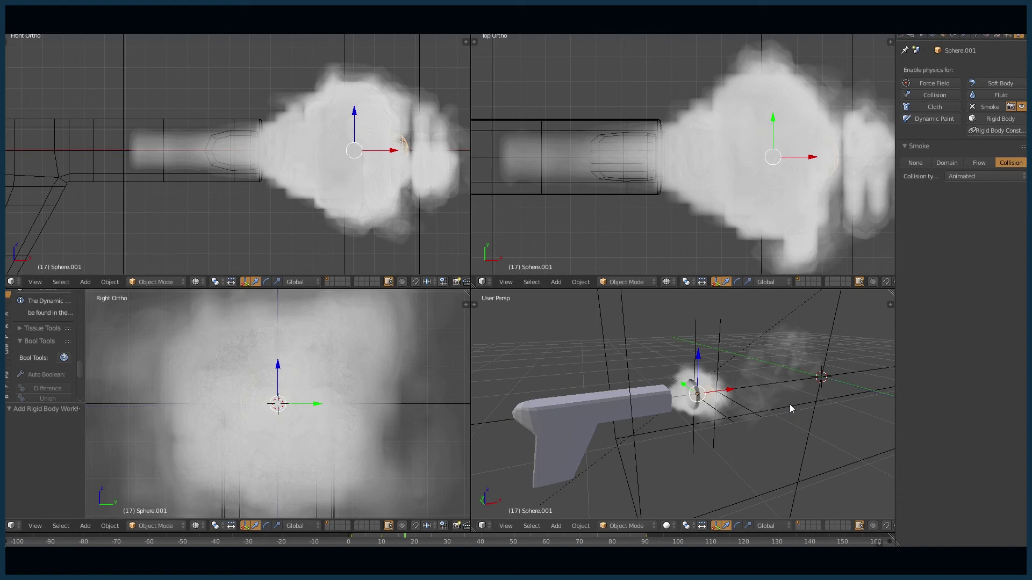
{"action": "middle_click_drag", "start_coordinate": [788, 370], "coordinate": [731, 366]}
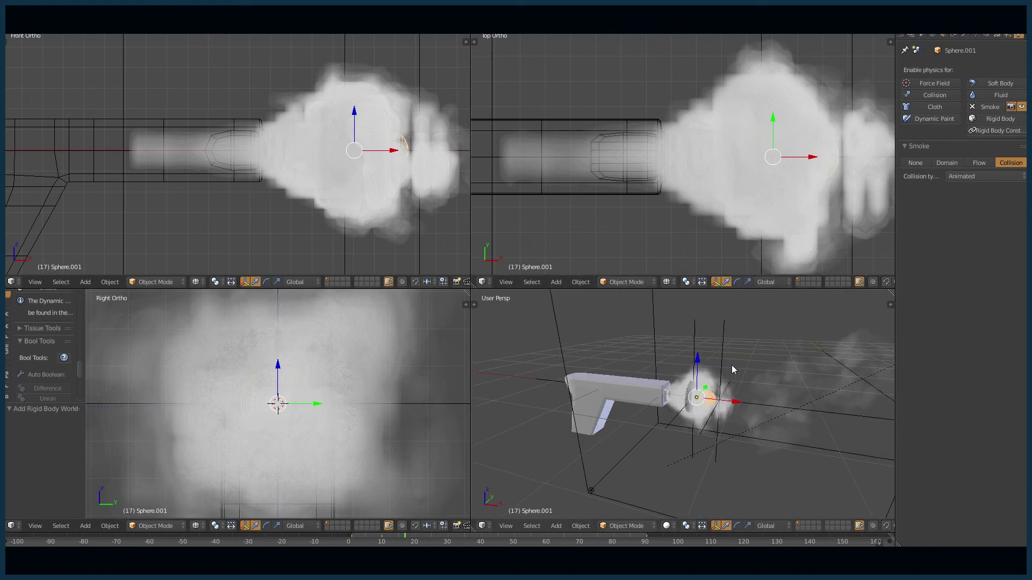
{"action": "scroll", "coordinate": [732, 142], "scroll_direction": "down", "scroll_amount": 2}
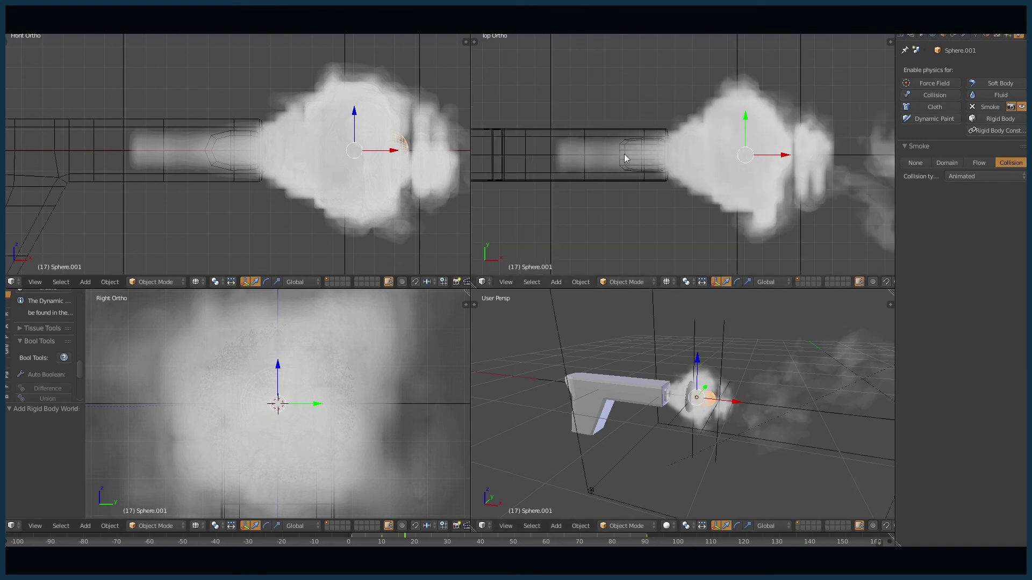
Step: Select the smoke domain and examine its settings and the smoke around the bullet at frame 17
{"action": "right_click", "coordinate": [559, 352]}
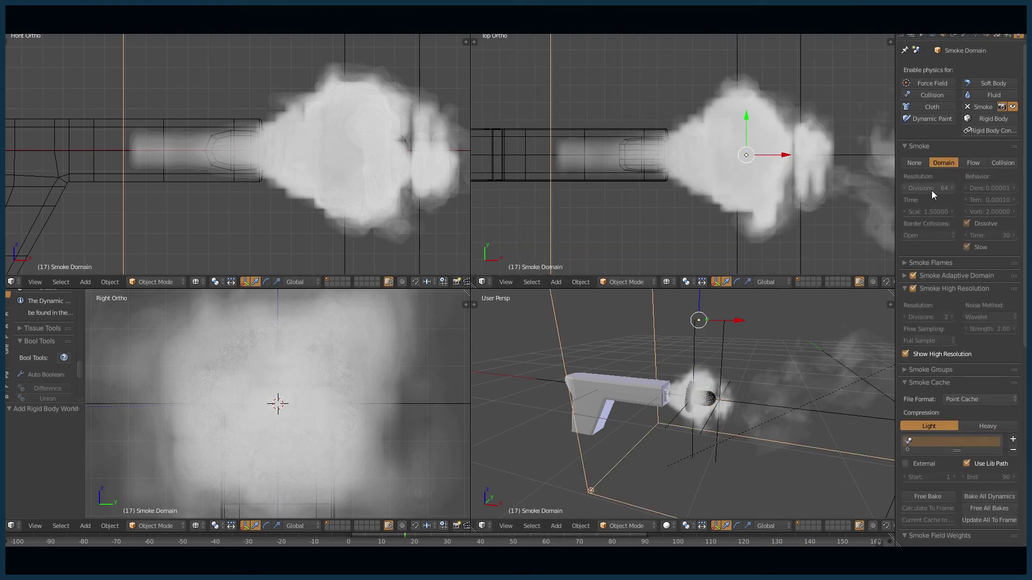
{"action": "scroll", "coordinate": [732, 386], "scroll_direction": "down", "scroll_amount": 2}
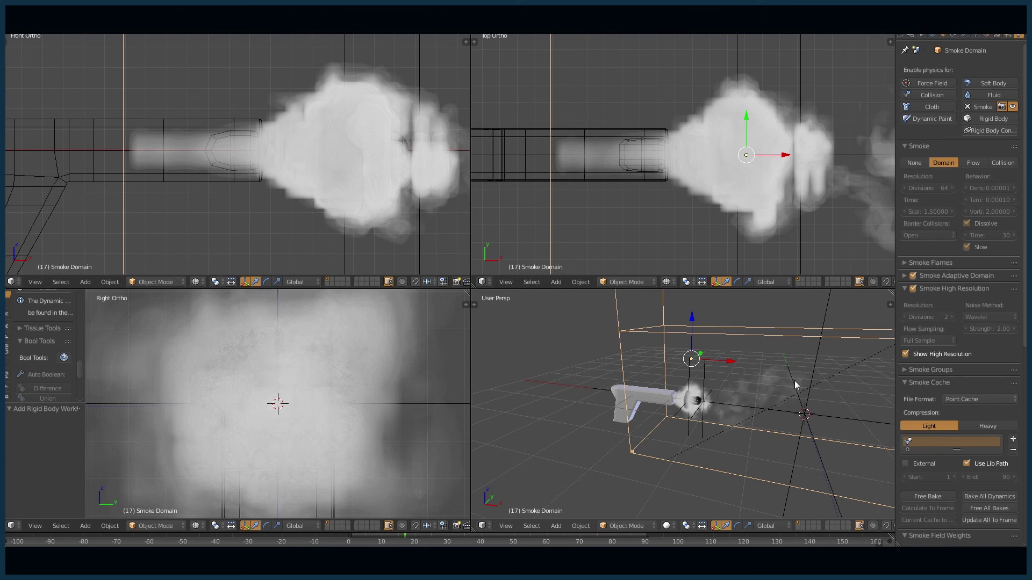
{"action": "middle_click_drag", "start_coordinate": [733, 386], "coordinate": [694, 422]}
{"action": "scroll", "coordinate": [655, 391], "scroll_direction": "up", "scroll_amount": 2}
{"action": "scroll", "coordinate": [694, 422], "scroll_direction": "up", "scroll_amount": 2}
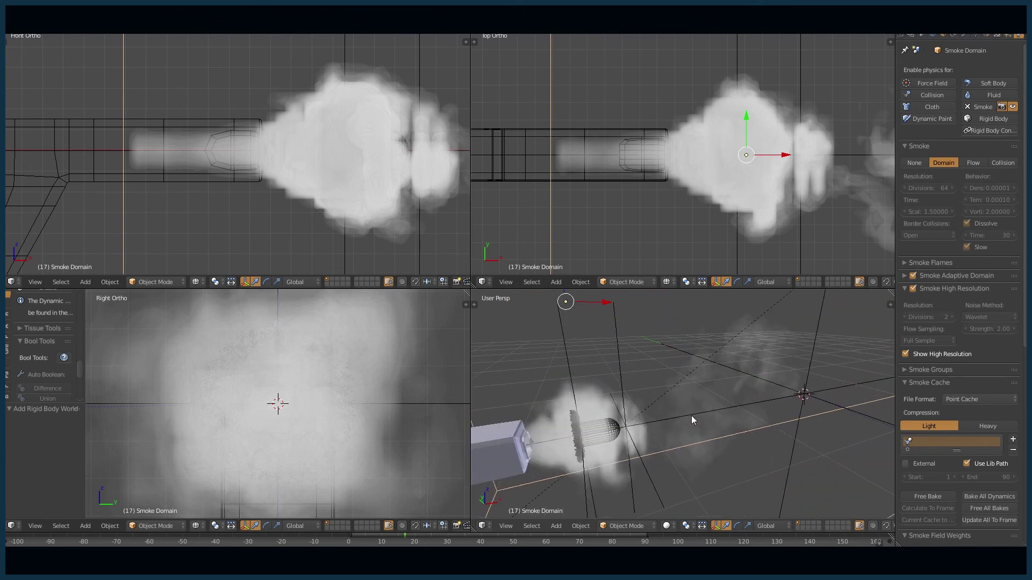
{"action": "middle_click_drag", "start_coordinate": [600, 435], "coordinate": [719, 386]}
{"action": "scroll", "coordinate": [691, 376], "scroll_direction": "down", "scroll_amount": 3}
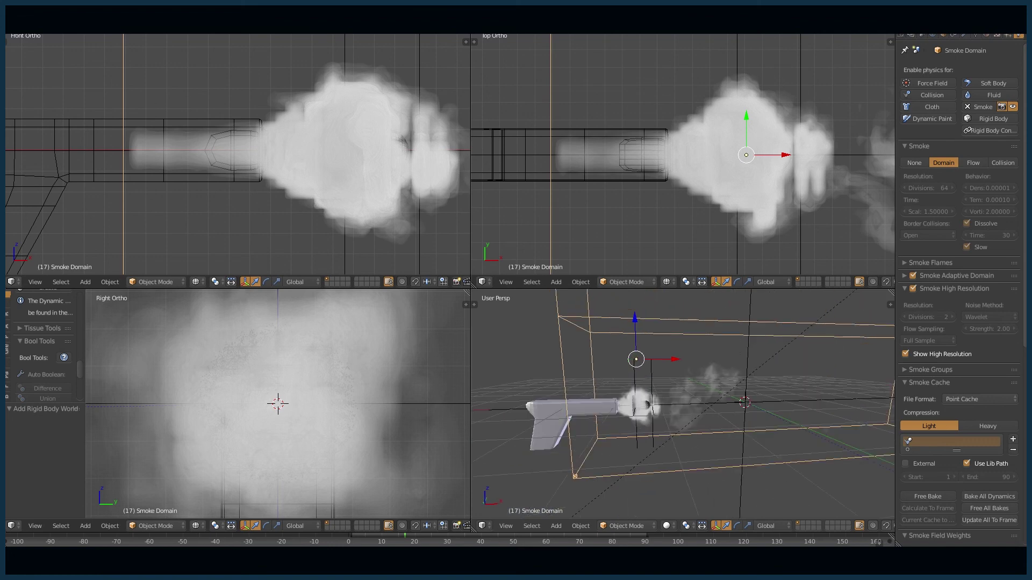
Step: Switch the perspective viewport to Rendered shading and preview the gun smoke from another angle
{"action": "left_click", "coordinate": [667, 526]}
{"action": "left_click", "coordinate": [682, 454]}
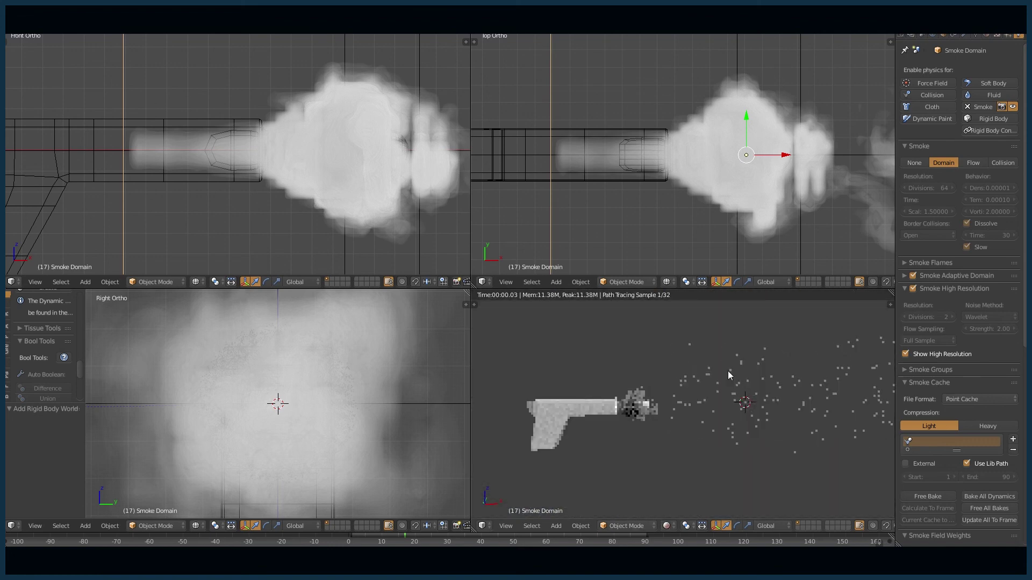
{"action": "middle_click_drag", "start_coordinate": [719, 373], "coordinate": [687, 387]}
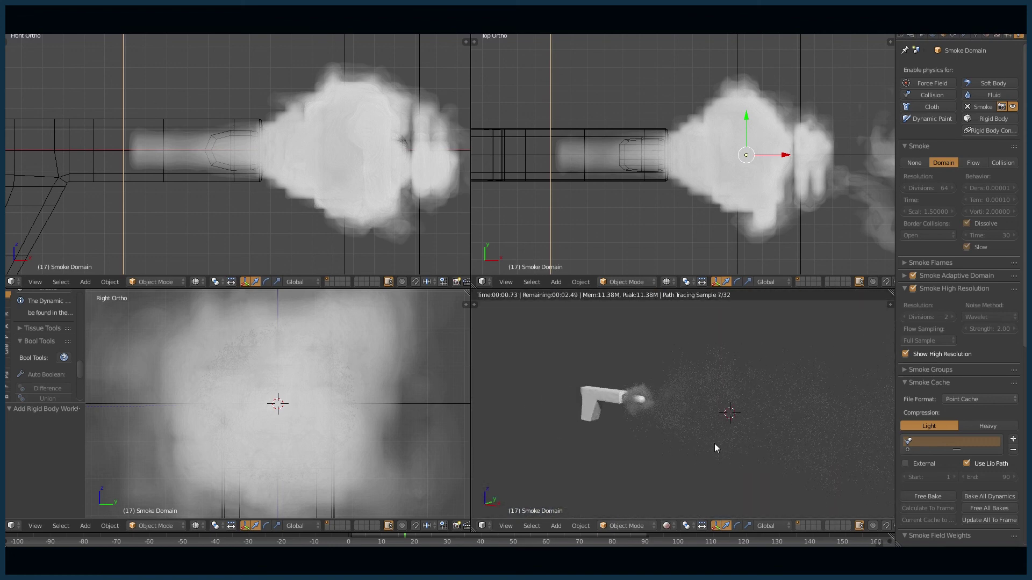